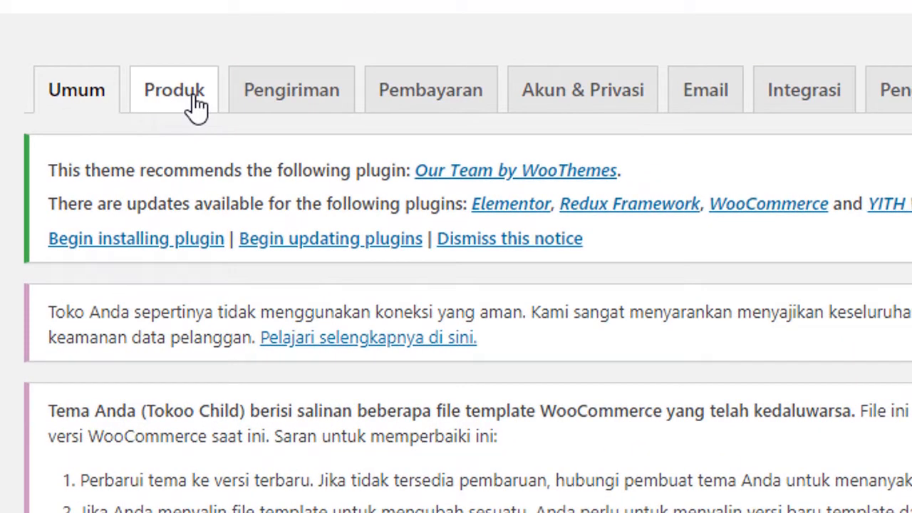
Step: Show the Produk settings and review shop page Shop, weight kg, dimensions cm and review options
click(196, 104)
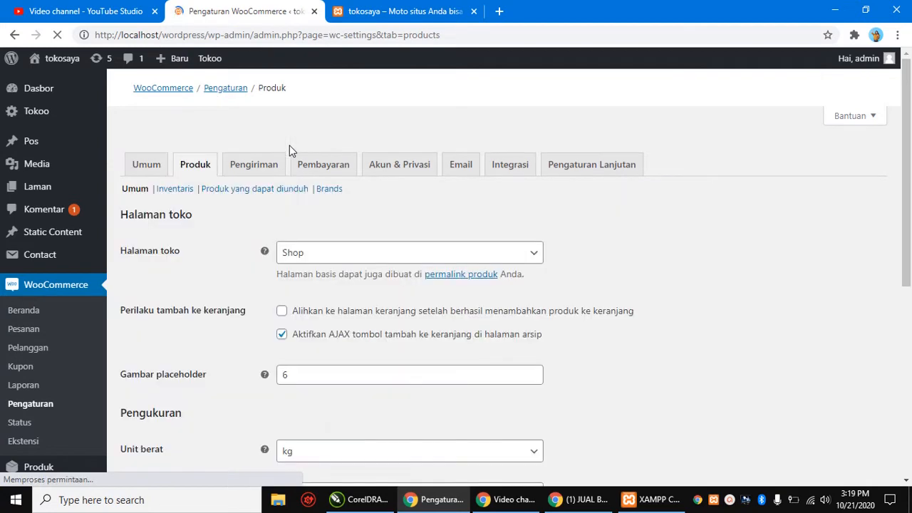
scroll(390, 235, down, 3)
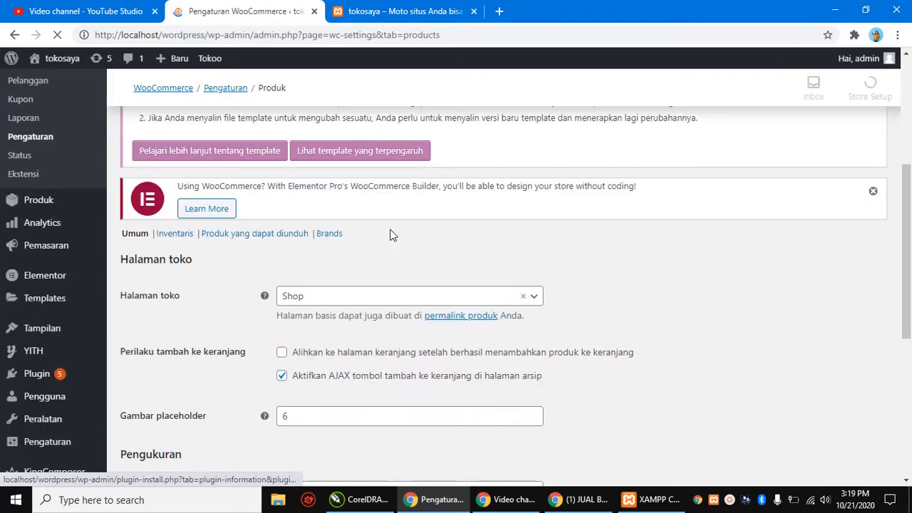
scroll(391, 235, down, 5)
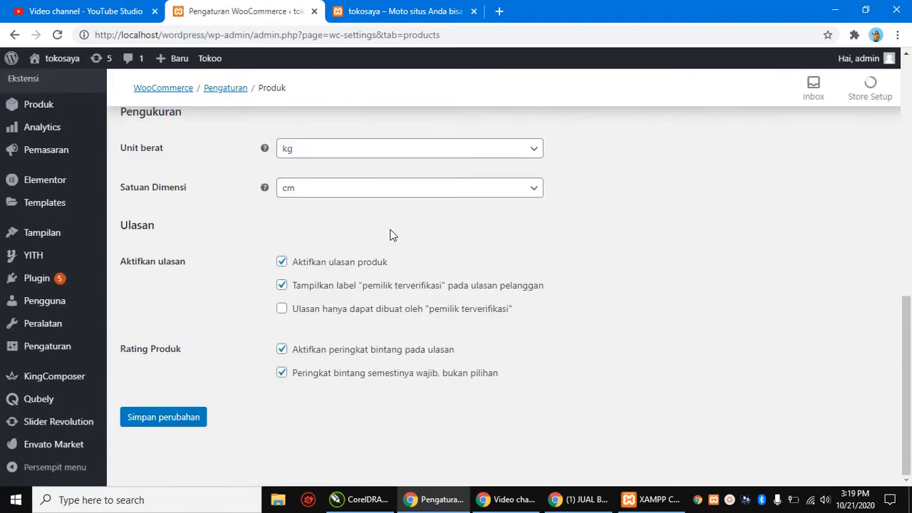
scroll(416, 268, up, 4)
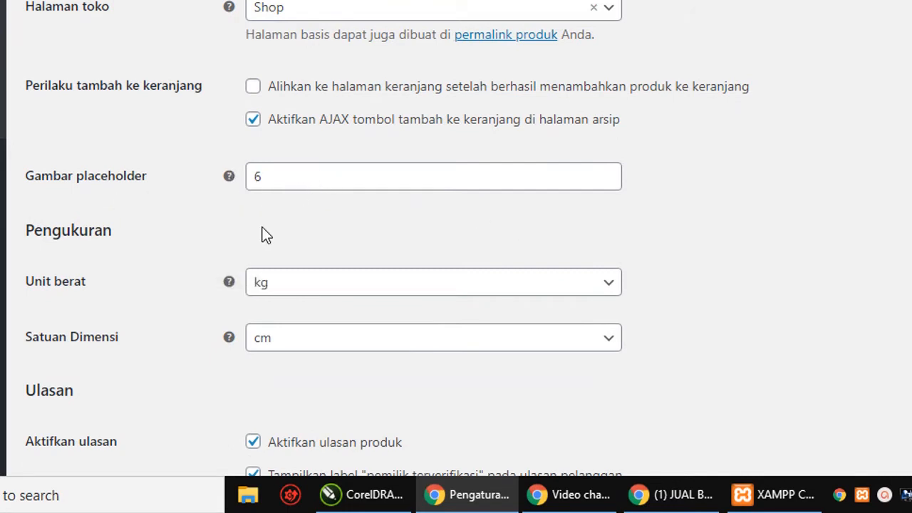
scroll(213, 235, down, 1)
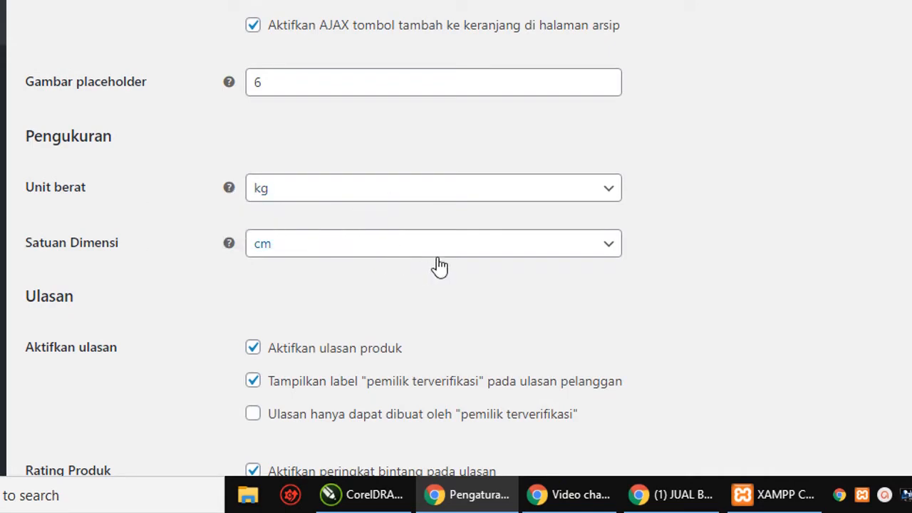
scroll(720, 259, up, 2)
scroll(720, 259, up, 1)
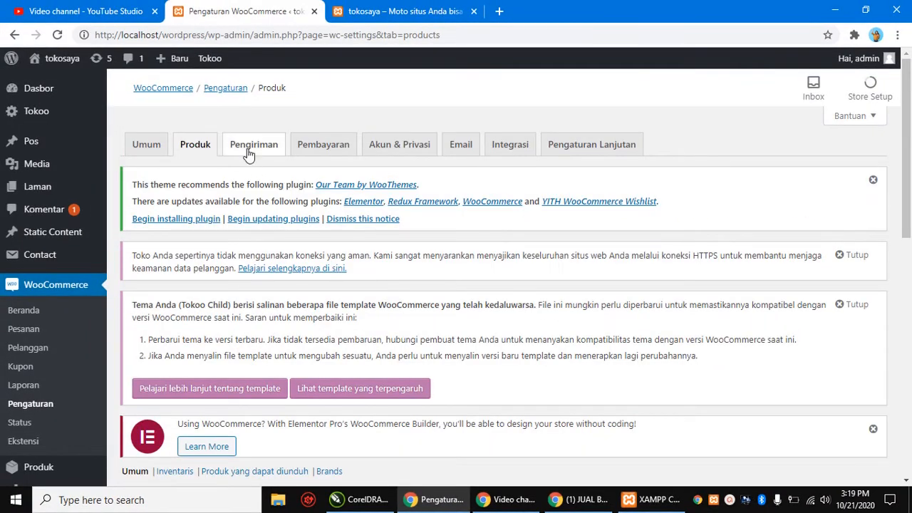
Step: Review the Pengiriman zone list, which shows the WIB zone covering Indonesia with no methods
click(259, 151)
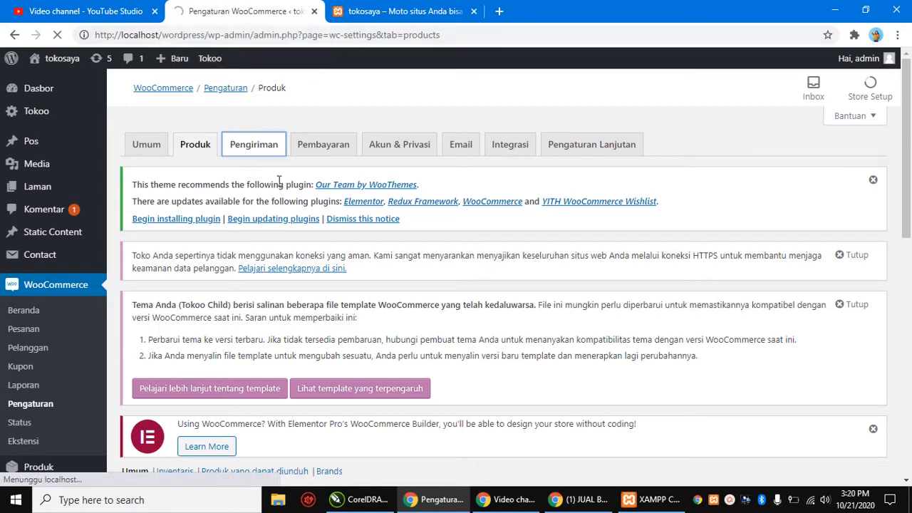
scroll(278, 181, down, 10)
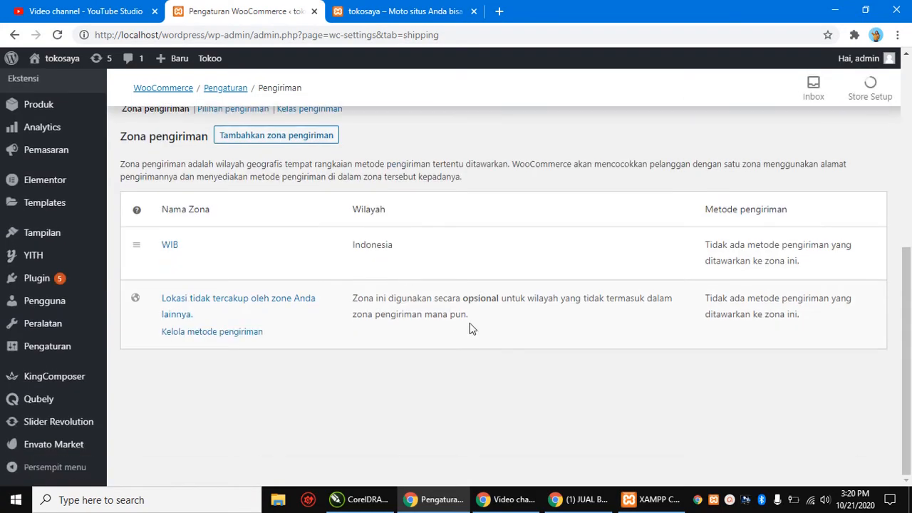
scroll(321, 289, up, 1)
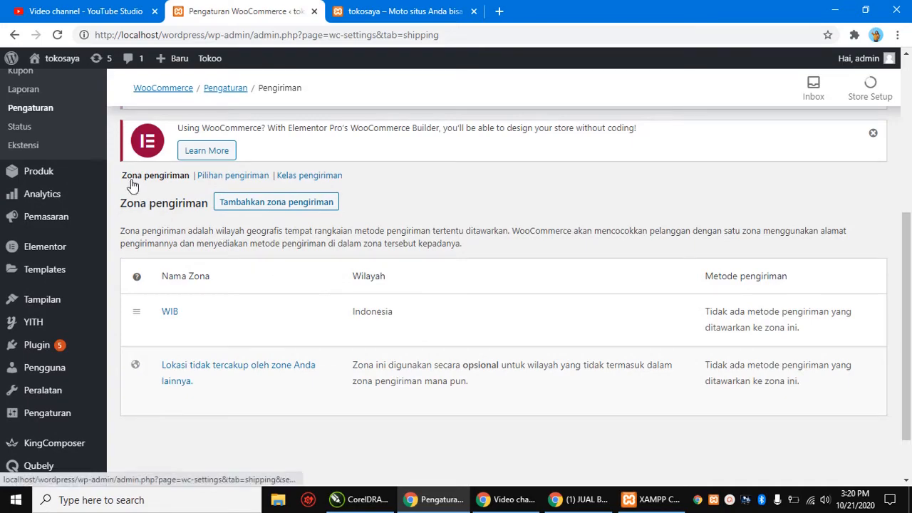
scroll(321, 282, up, 2)
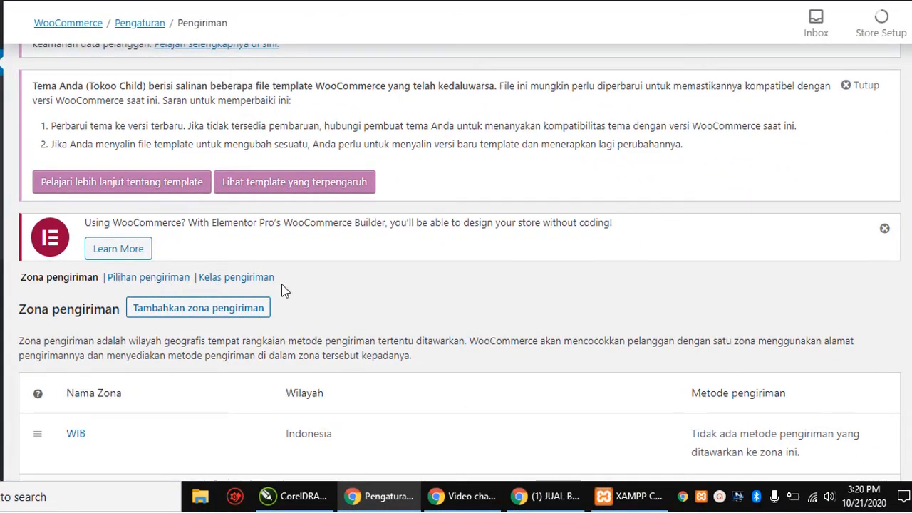
scroll(284, 285, down, 1)
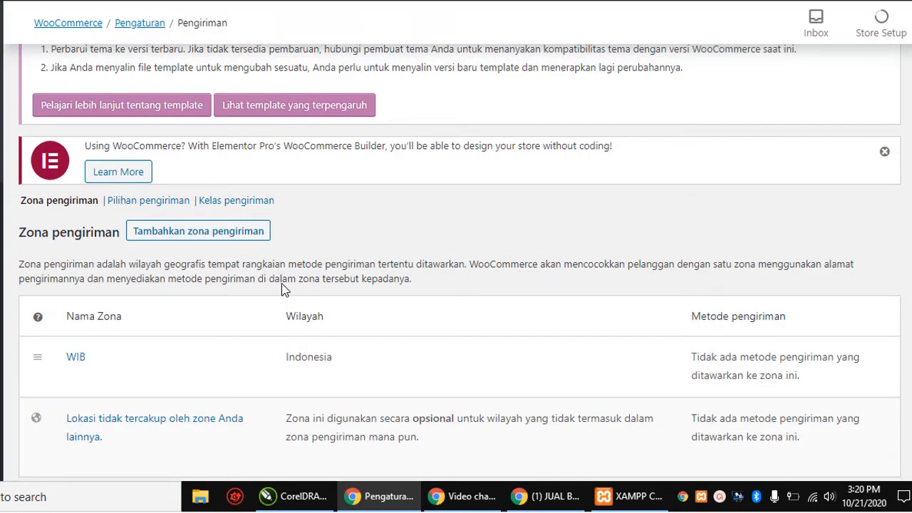
click(134, 206)
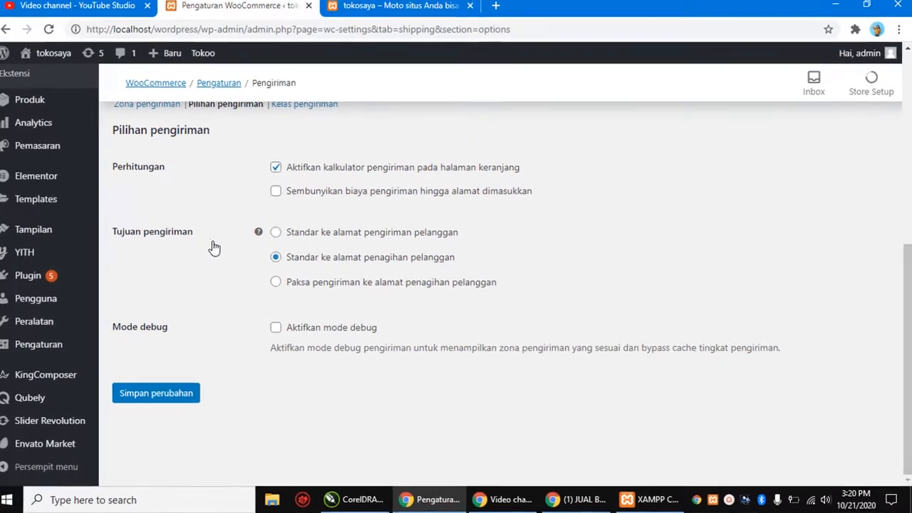
Step: Scroll through Pilihan pengiriman: cart shipping calculator, shipping destination and debug mode settings
scroll(214, 249, up, 5)
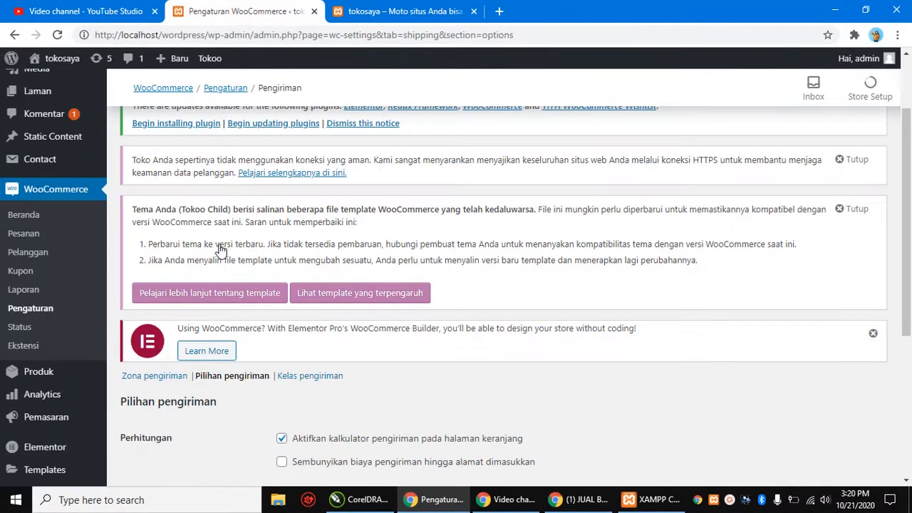
scroll(238, 150, down, 4)
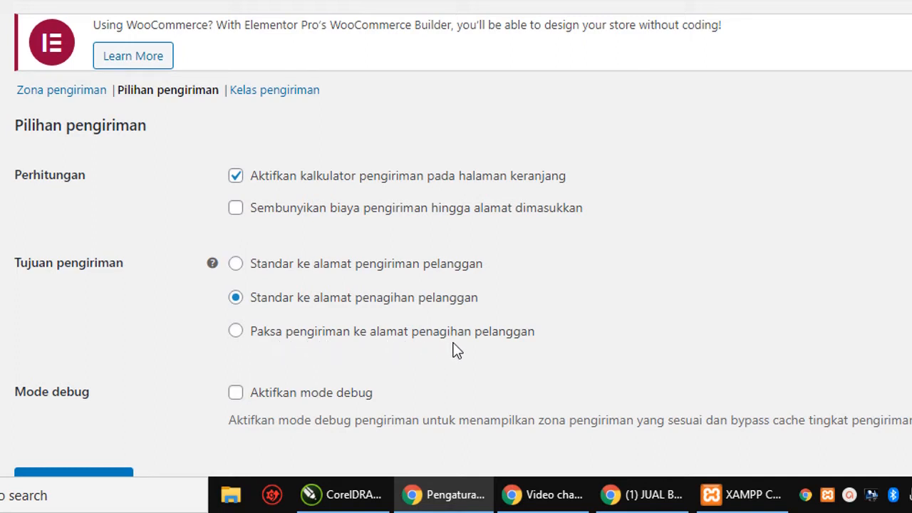
scroll(524, 370, down, 1)
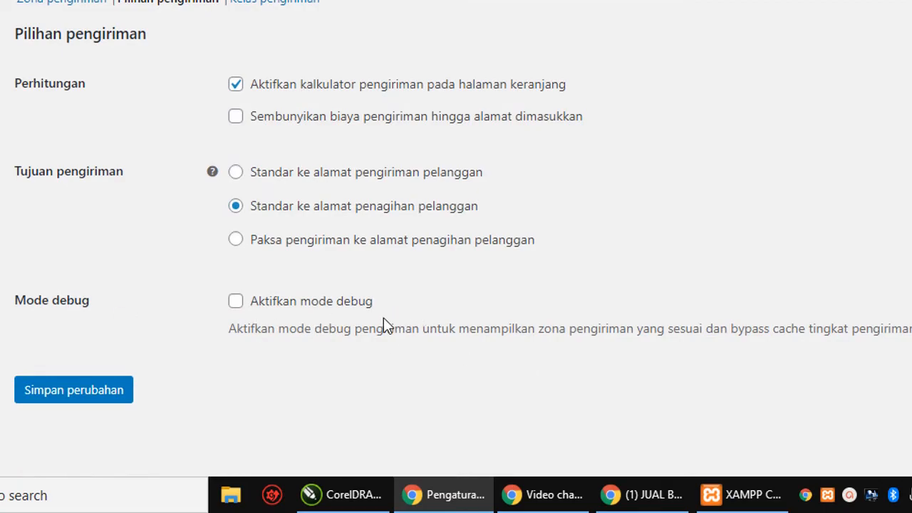
scroll(299, 320, up, 5)
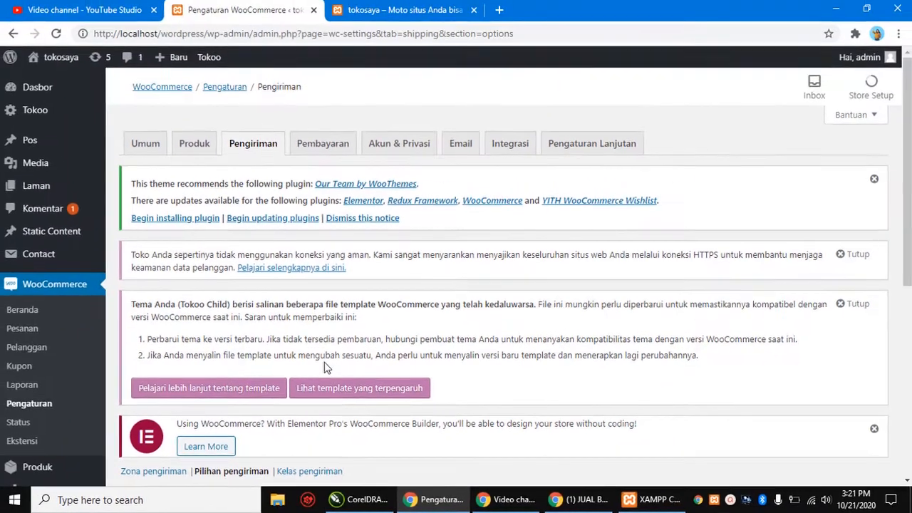
scroll(323, 367, down, 2)
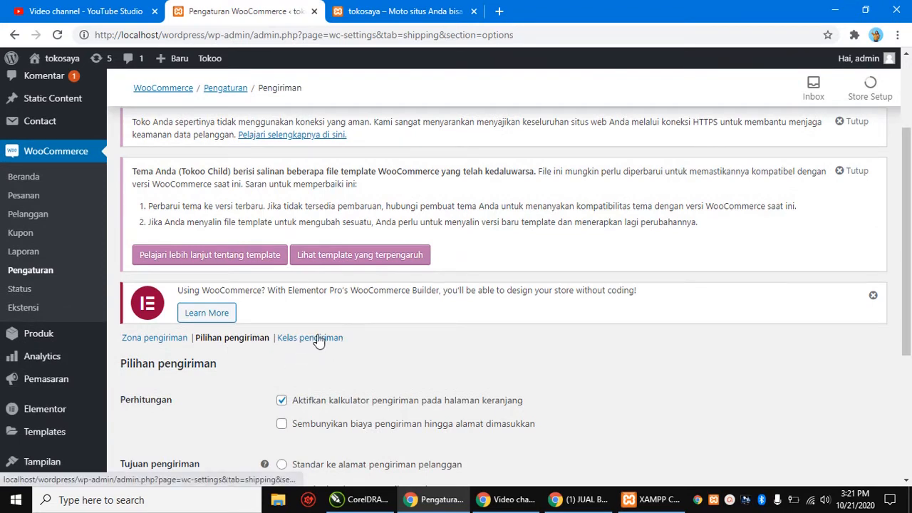
Step: Add a blank new row under Kelas pengiriman and click into its name and description fields
click(318, 339)
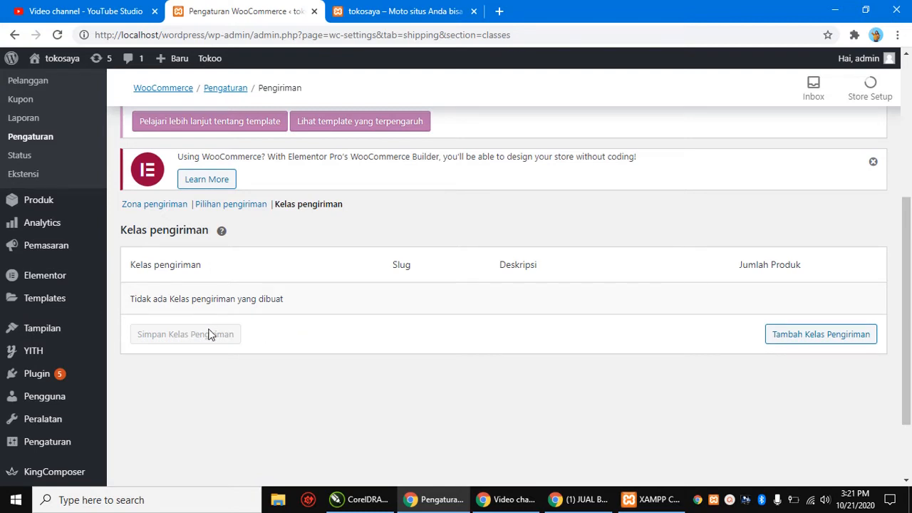
click(804, 339)
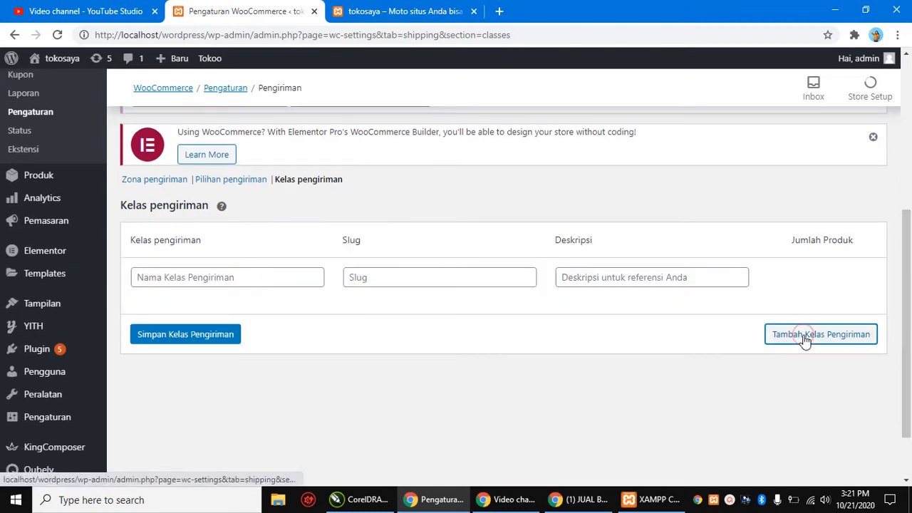
click(202, 279)
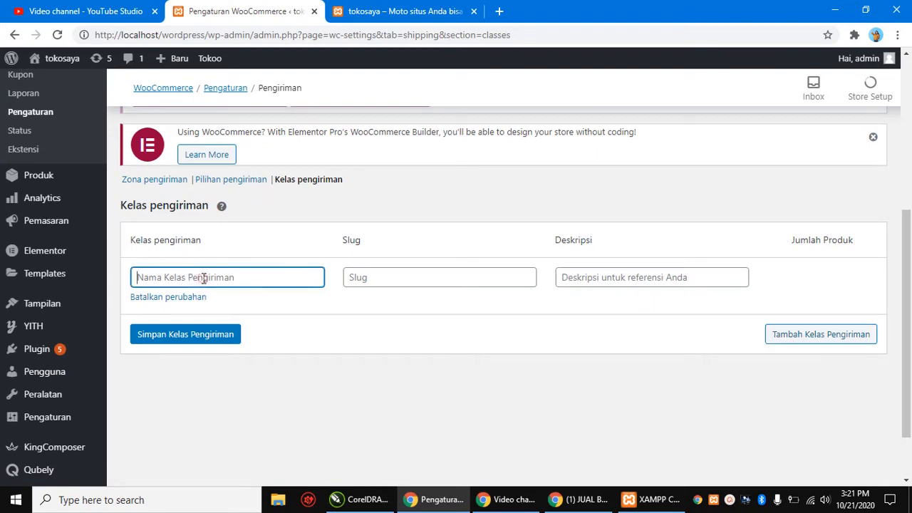
click(624, 277)
scroll(585, 364, up, 3)
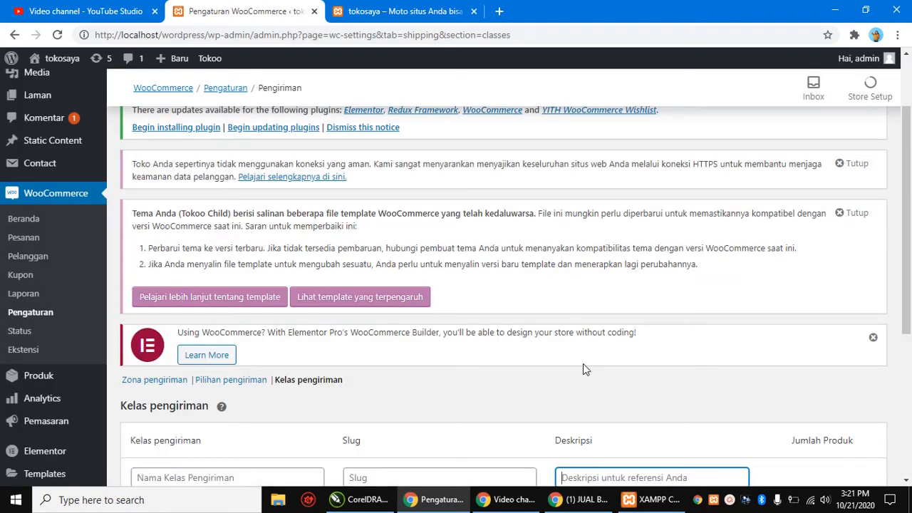
scroll(429, 329, up, 1)
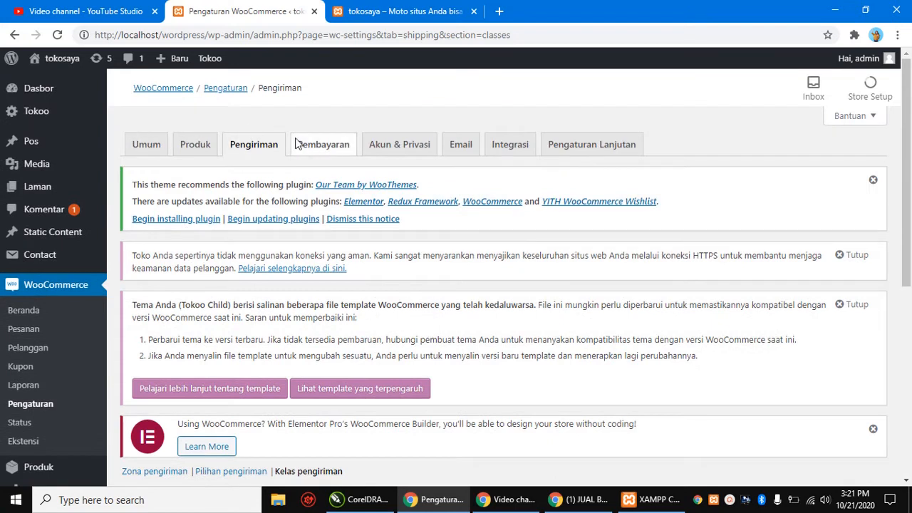
Step: Discard the unsaved shipping class and review the payment methods: bank transfer, check, COD on, PayPal off
click(322, 146)
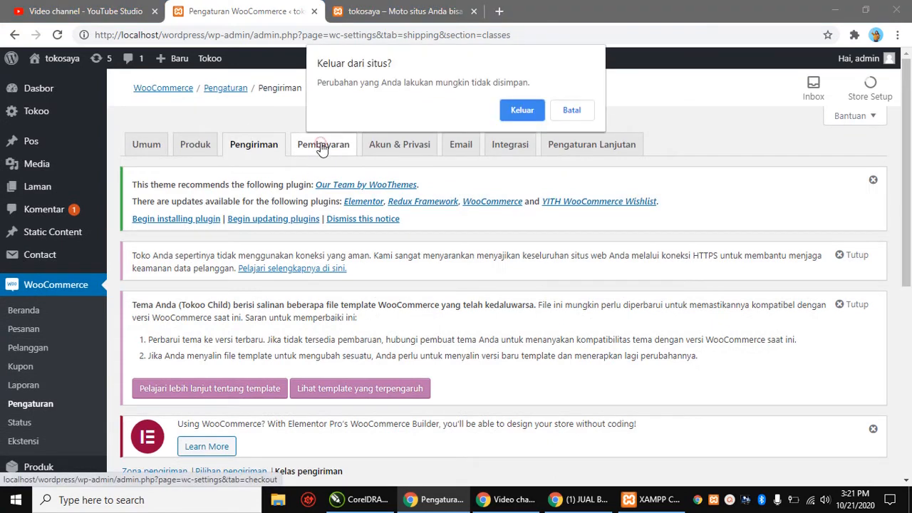
click(522, 109)
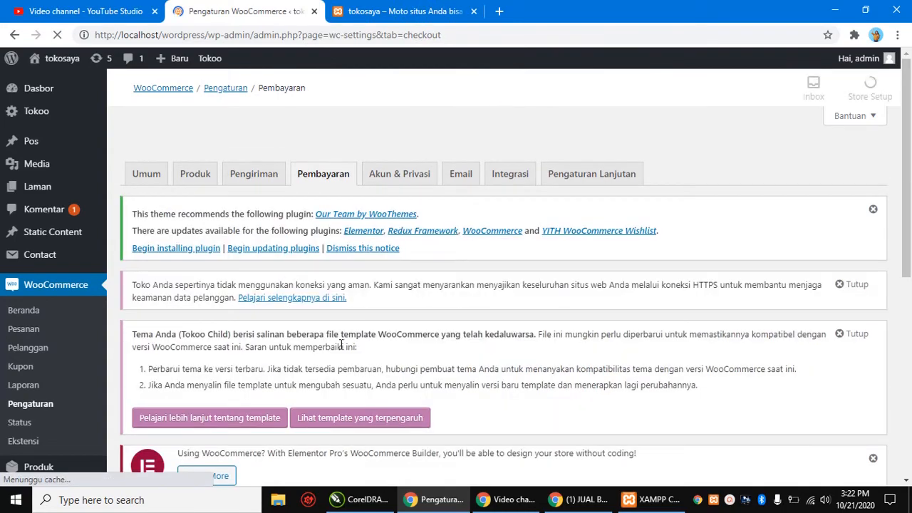
scroll(371, 325, down, 4)
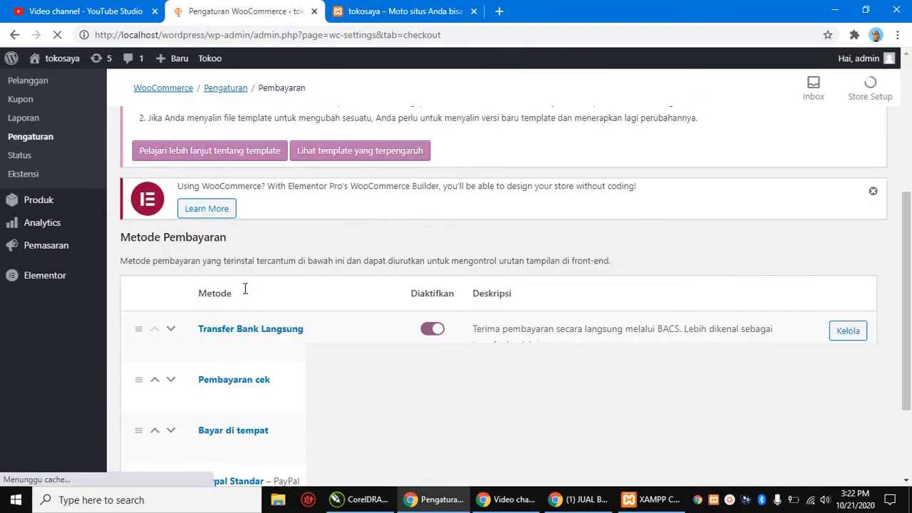
scroll(382, 282, up, 4)
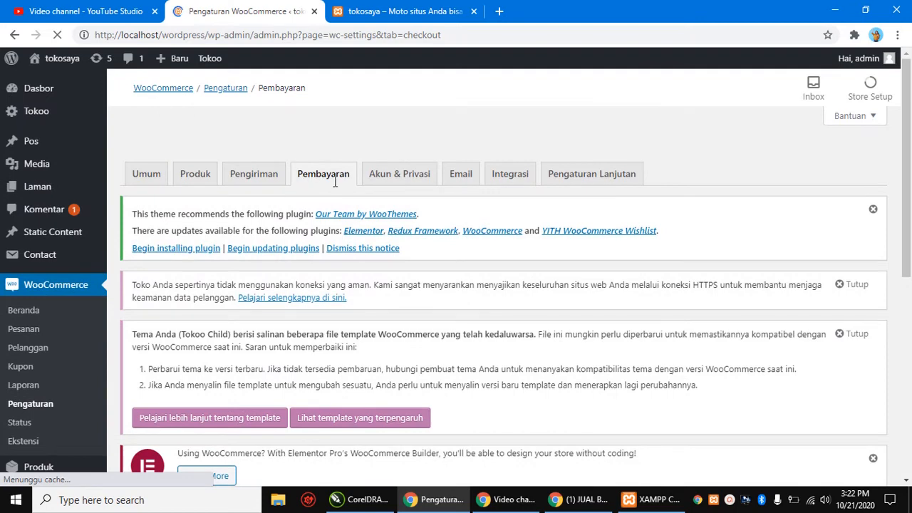
scroll(335, 181, down, 5)
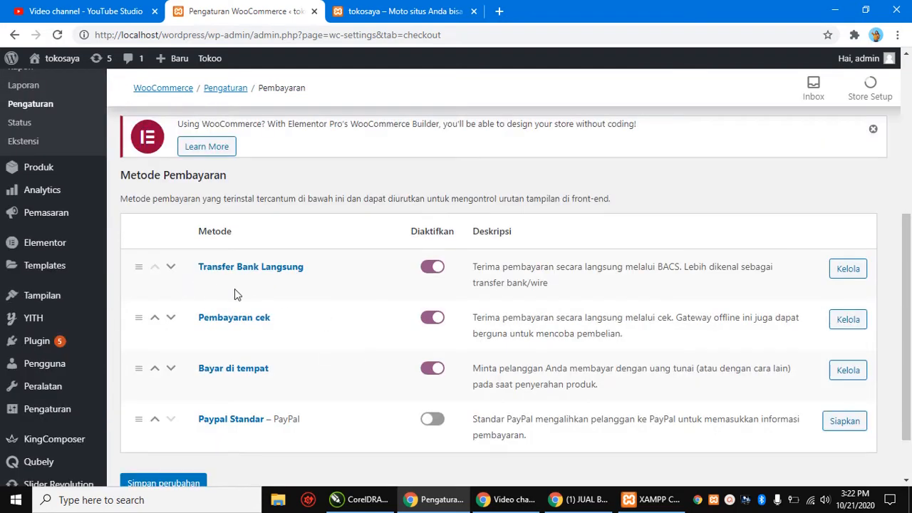
scroll(235, 289, up, 1)
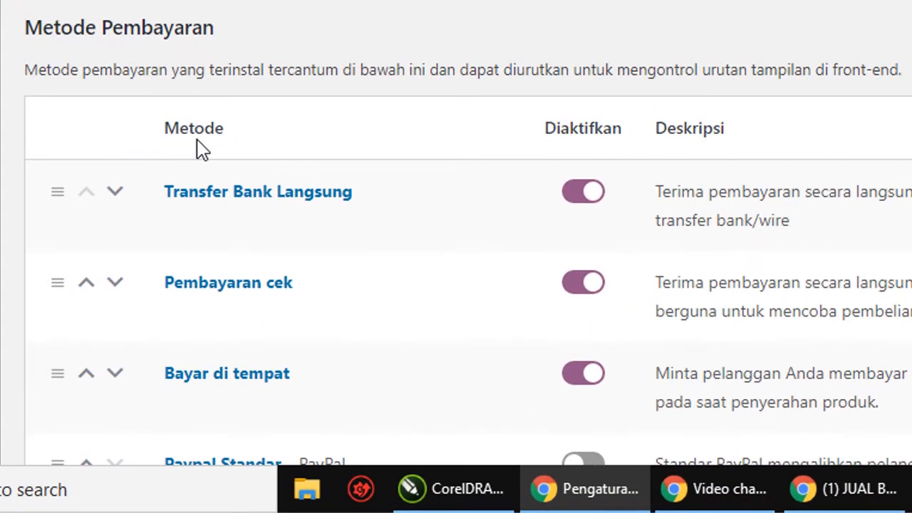
scroll(358, 223, down, 1)
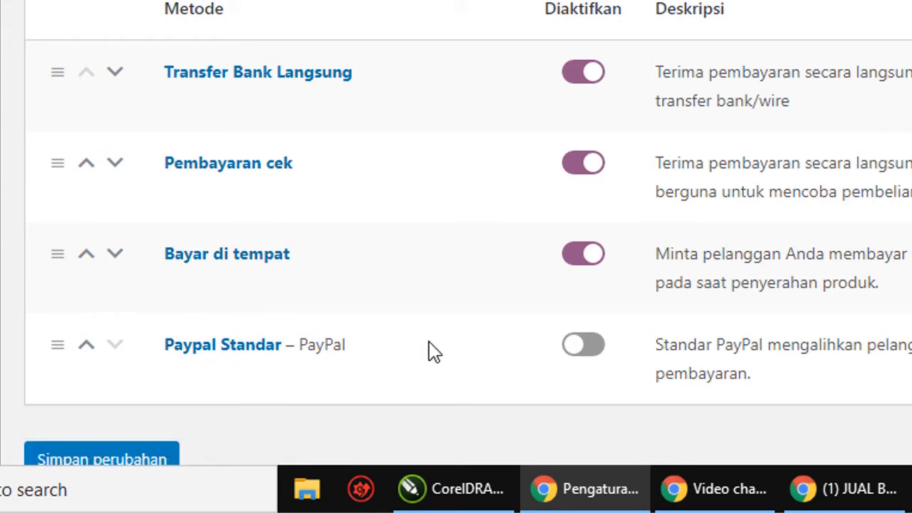
scroll(435, 353, down, 2)
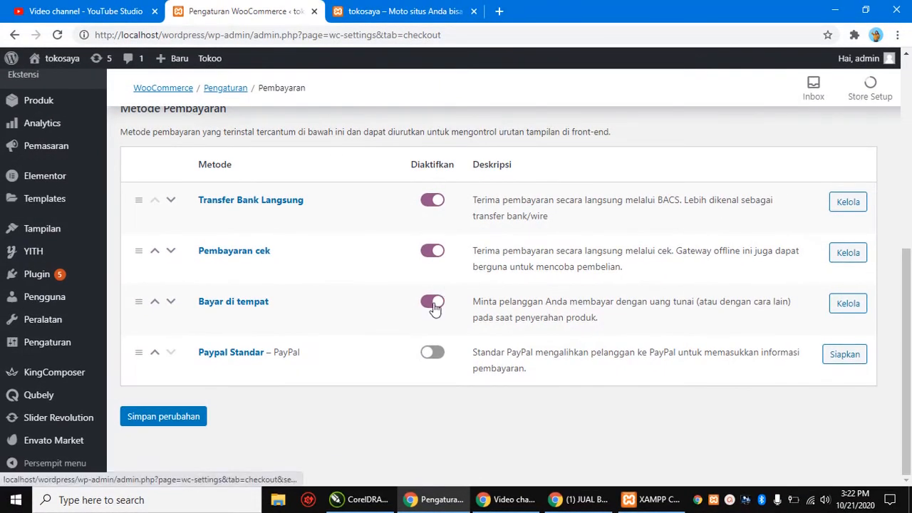
scroll(435, 307, up, 1)
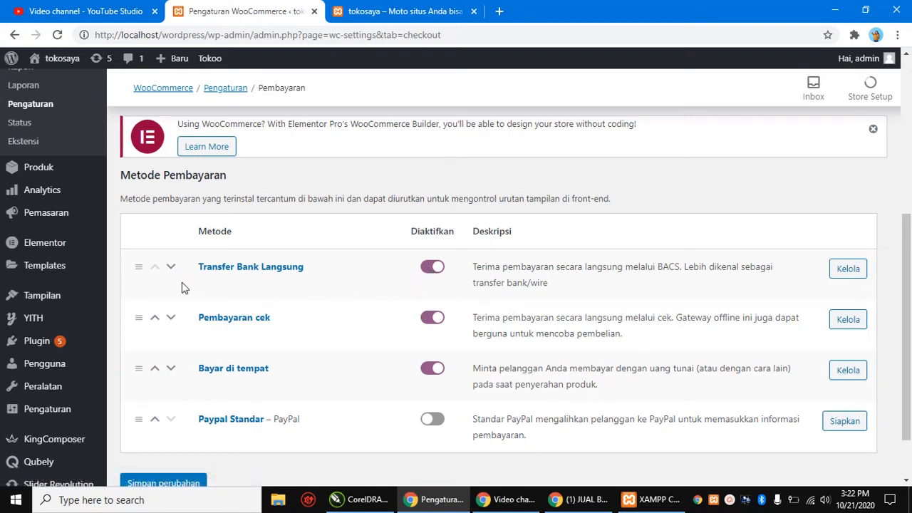
Step: Open the Transfer Bank Langsung settings page via Kelola and scroll through it
click(849, 274)
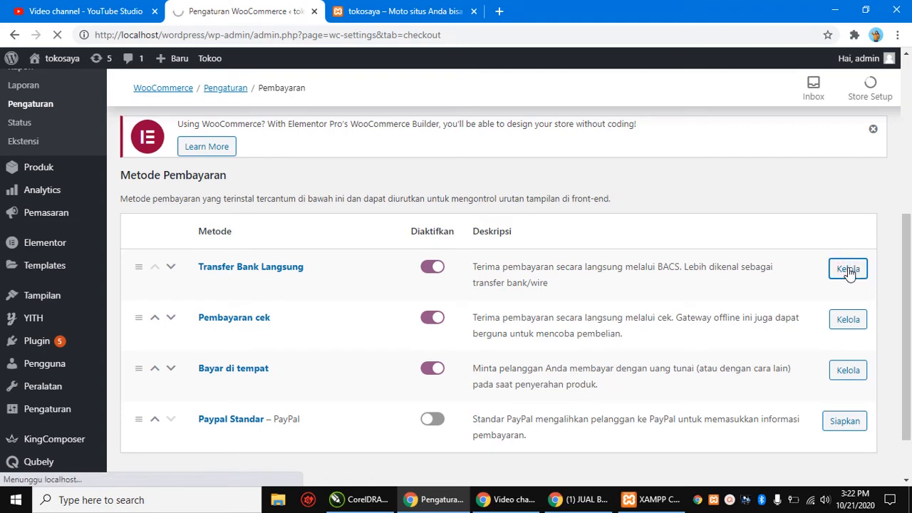
scroll(613, 309, down, 3)
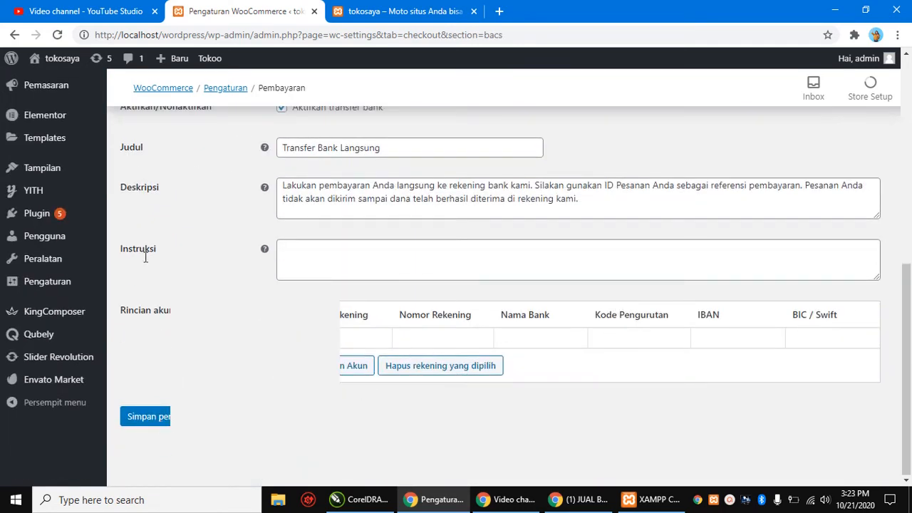
scroll(421, 186, up, 2)
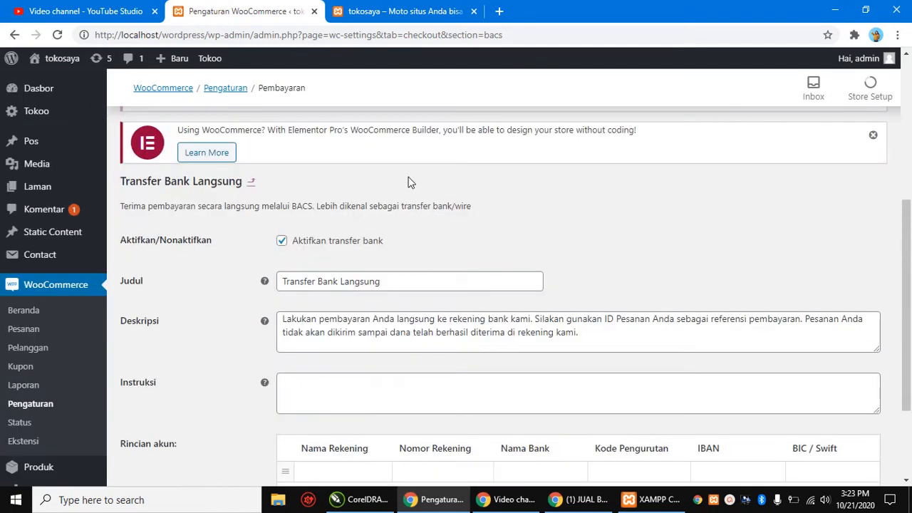
scroll(407, 186, down, 5)
scroll(407, 188, up, 4)
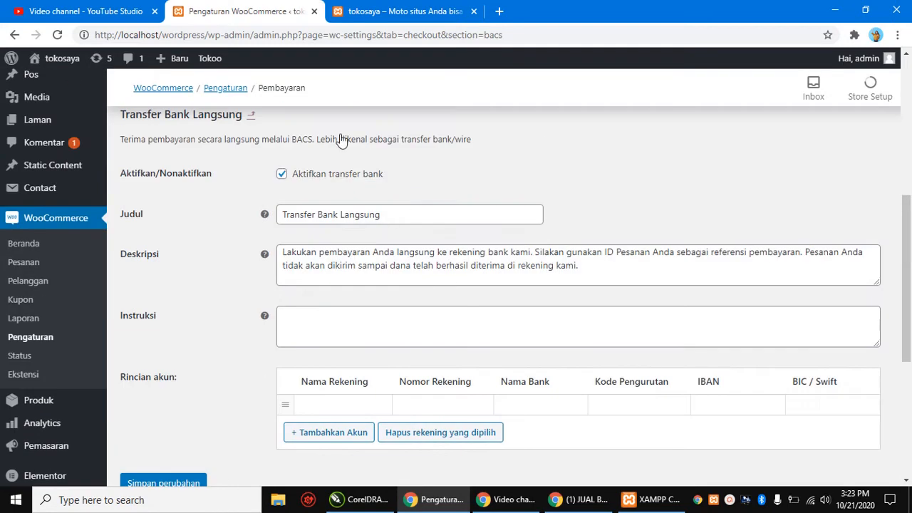
scroll(327, 274, up, 2)
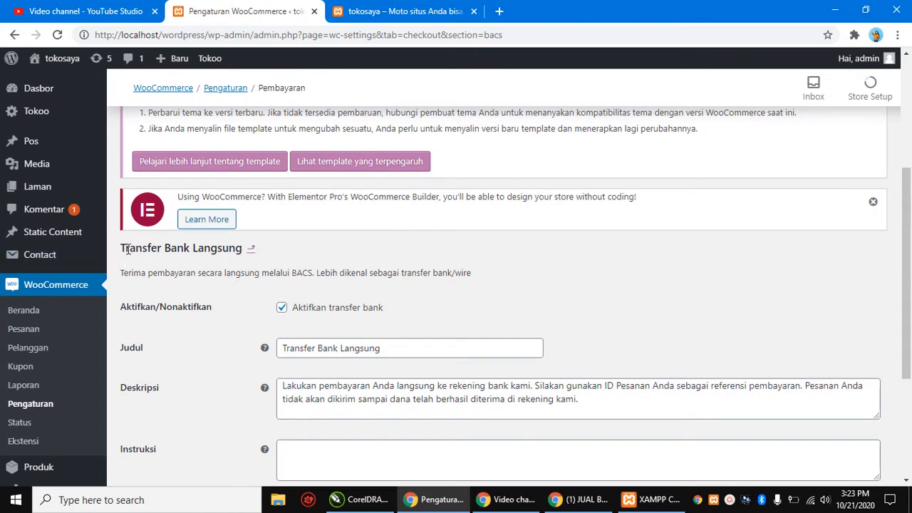
Step: Highlight the Transfer Bank Langsung heading, description line and payment title text to inspect them
drag(123, 243, 255, 247)
click(299, 244)
drag(122, 272, 399, 288)
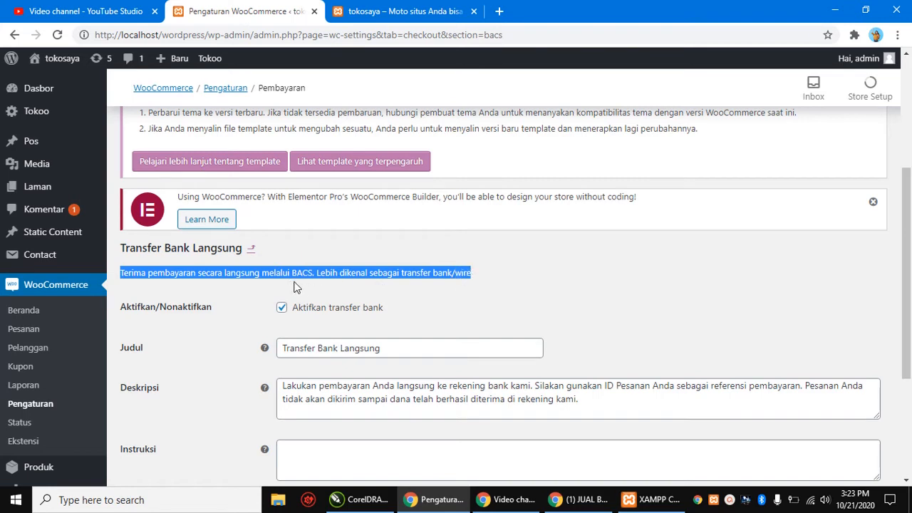
click(510, 285)
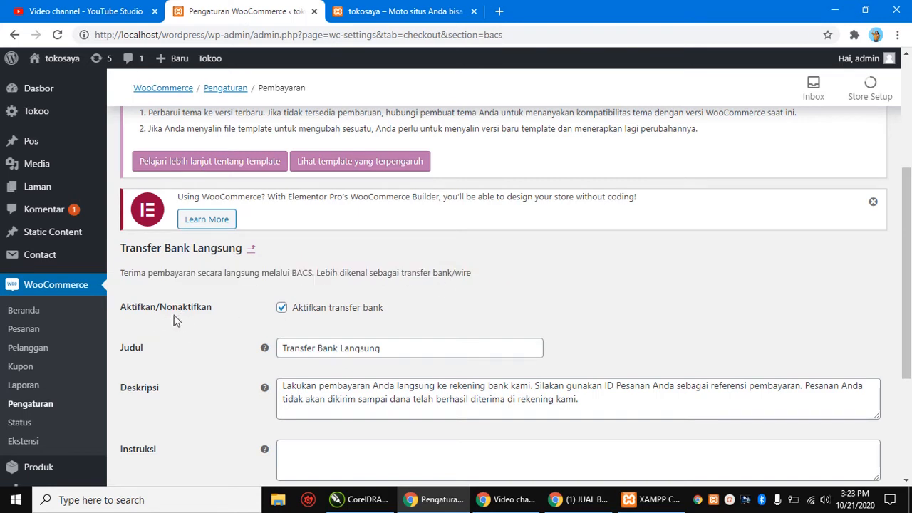
scroll(401, 320, down, 1)
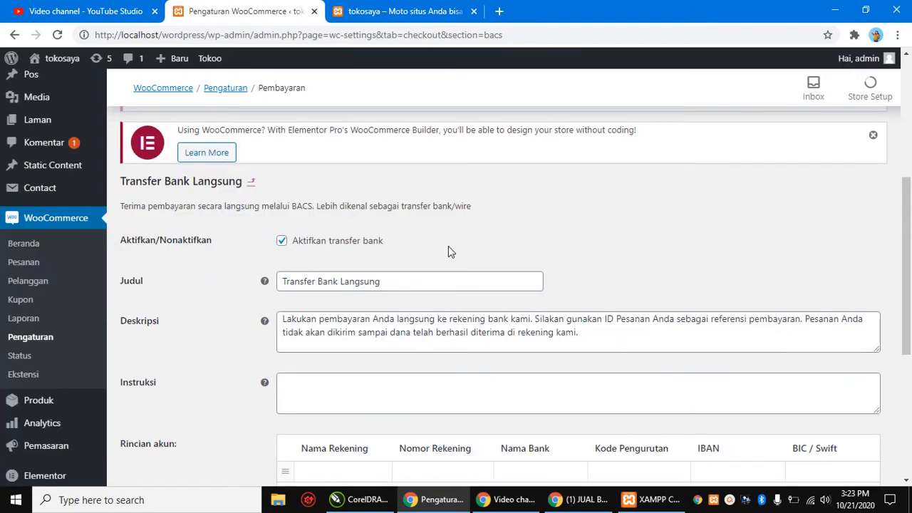
mouse_move(256, 274)
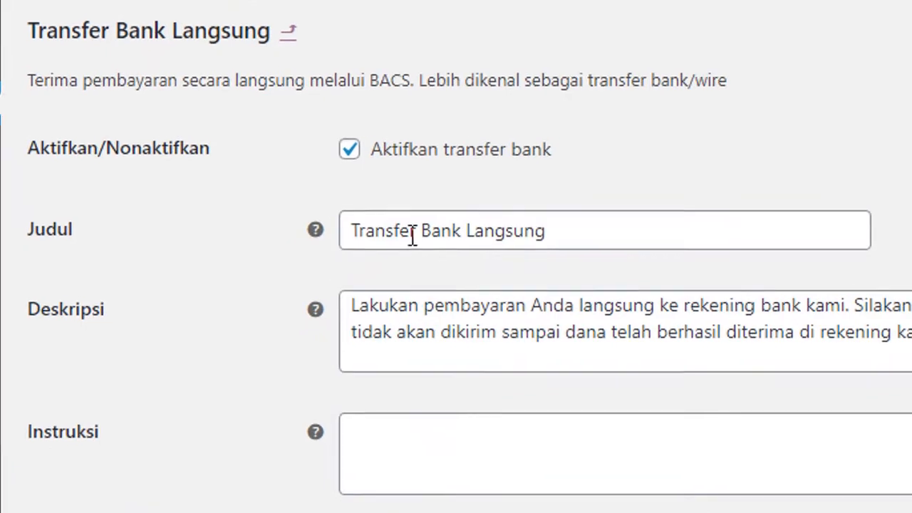
drag(386, 282, 265, 283)
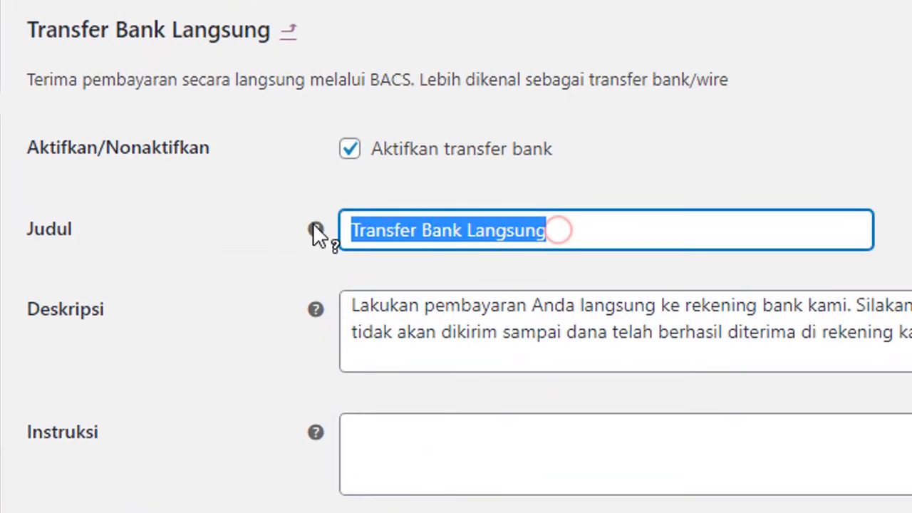
mouse_move(316, 232)
click(617, 150)
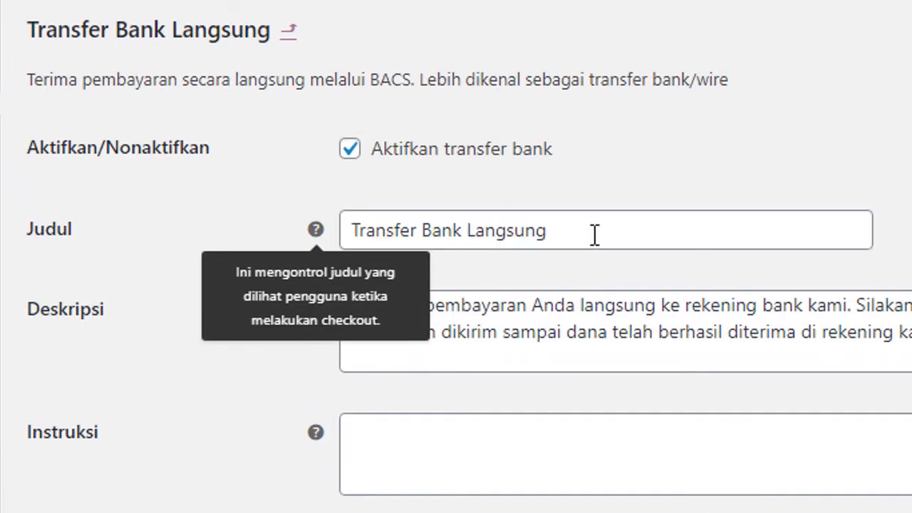
click(243, 198)
Step: Check the Deskripsi and empty Instruksi fields, then begin editing the account row's Nama Rekening
click(905, 333)
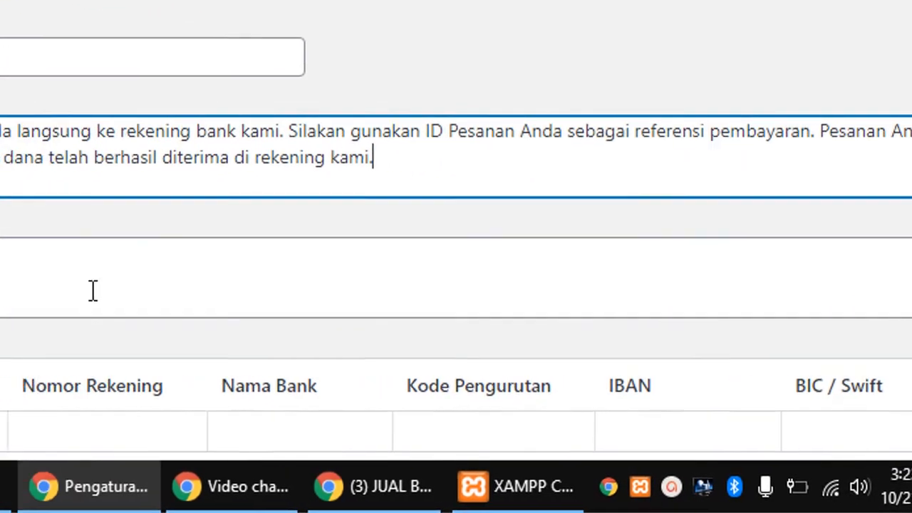
click(506, 307)
scroll(549, 307, down, 2)
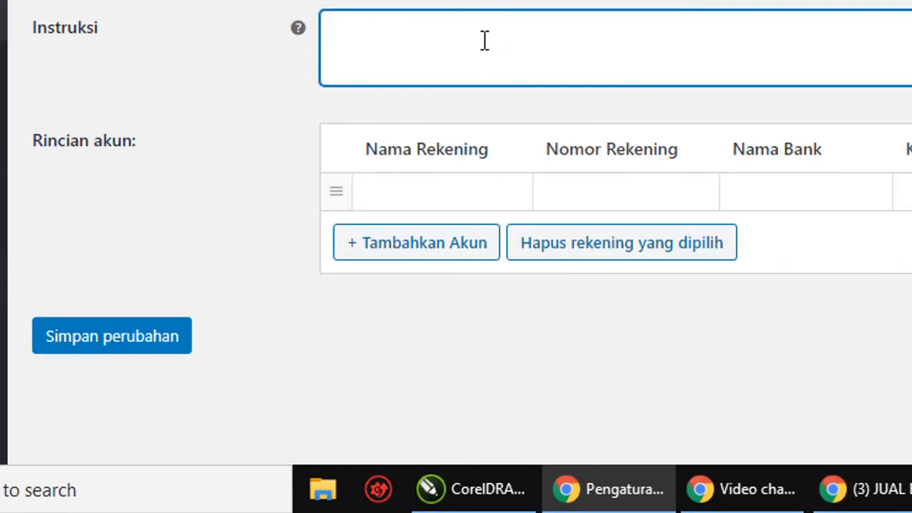
click(490, 35)
click(428, 191)
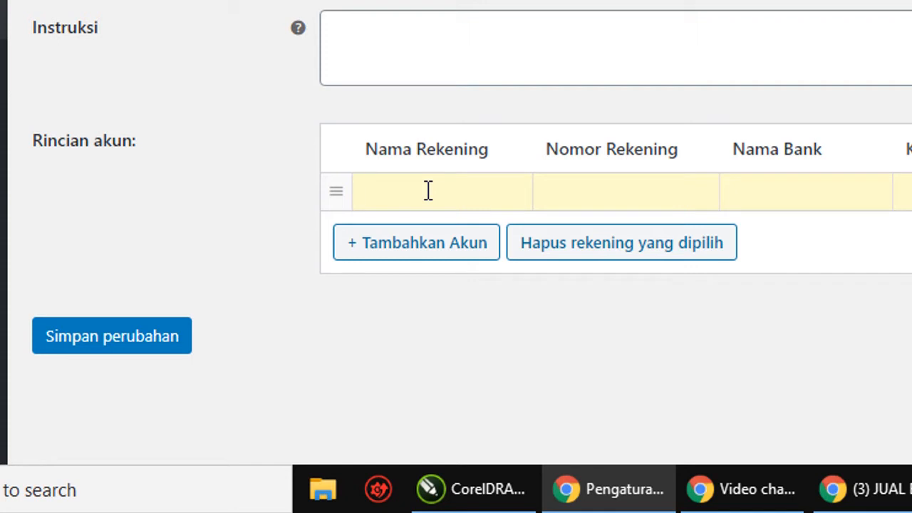
Step: Add a new bank account row and enter the account holder's name and account number
click(421, 255)
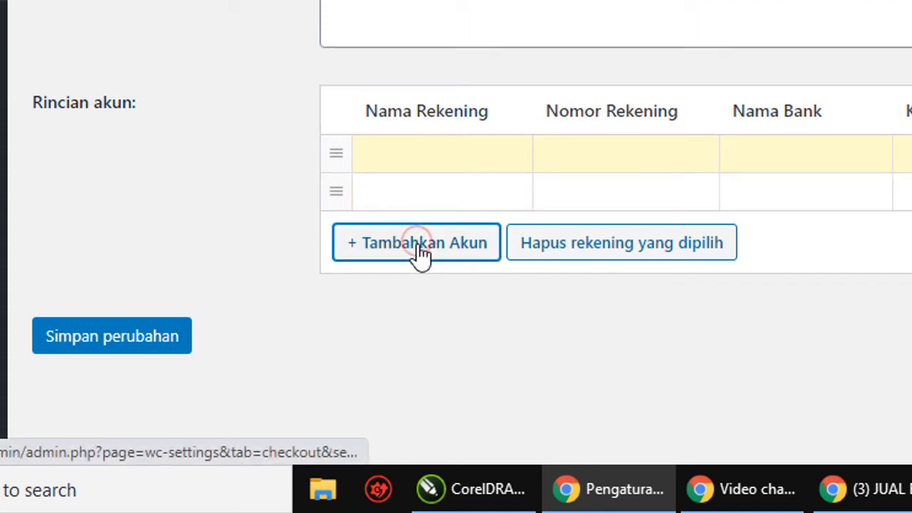
click(470, 199)
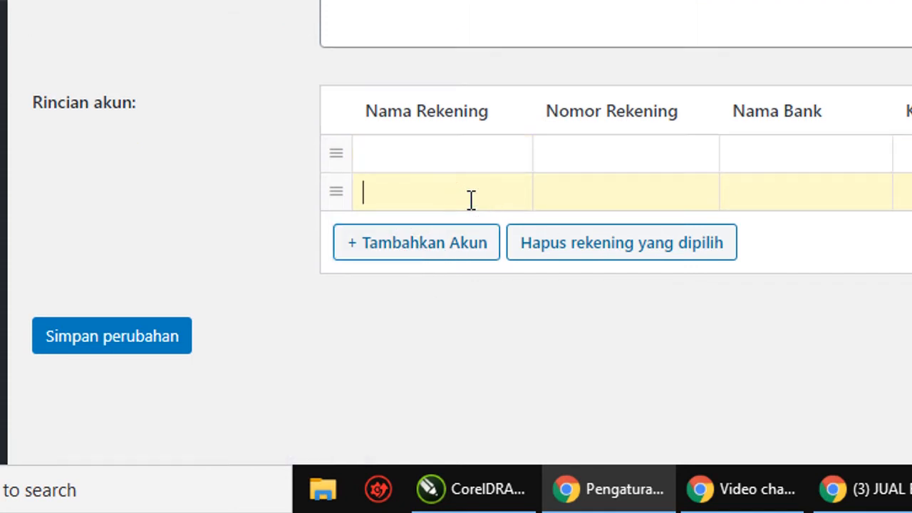
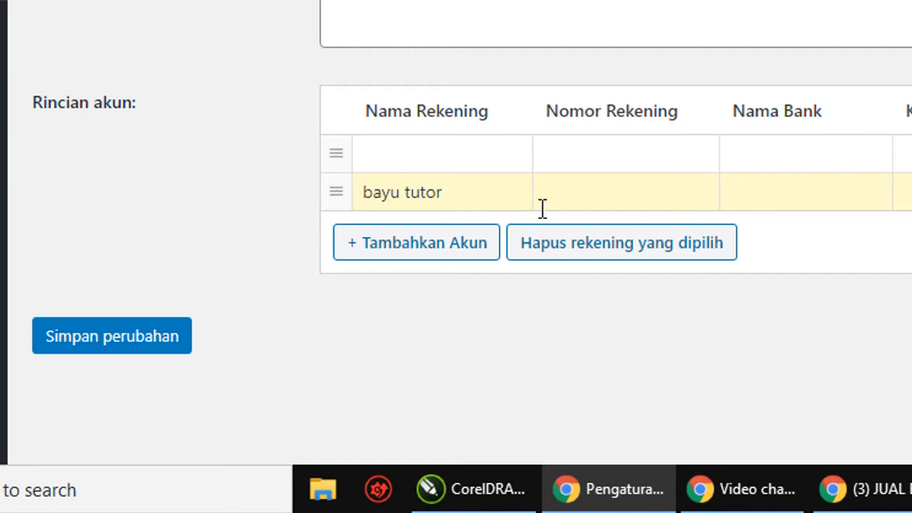
click(605, 198)
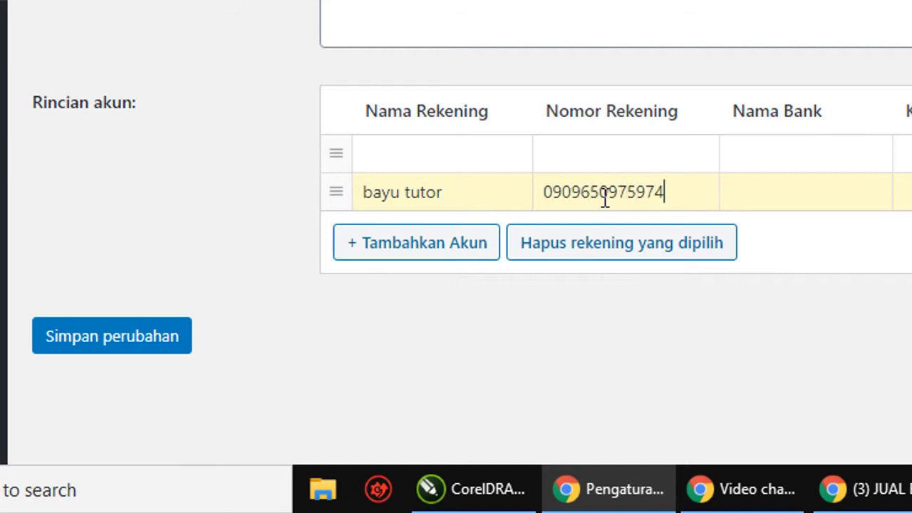
Step: Fill in bank BCA, sort code 1213, IBAN 4444 and BIC 01, then save the settings
click(774, 185)
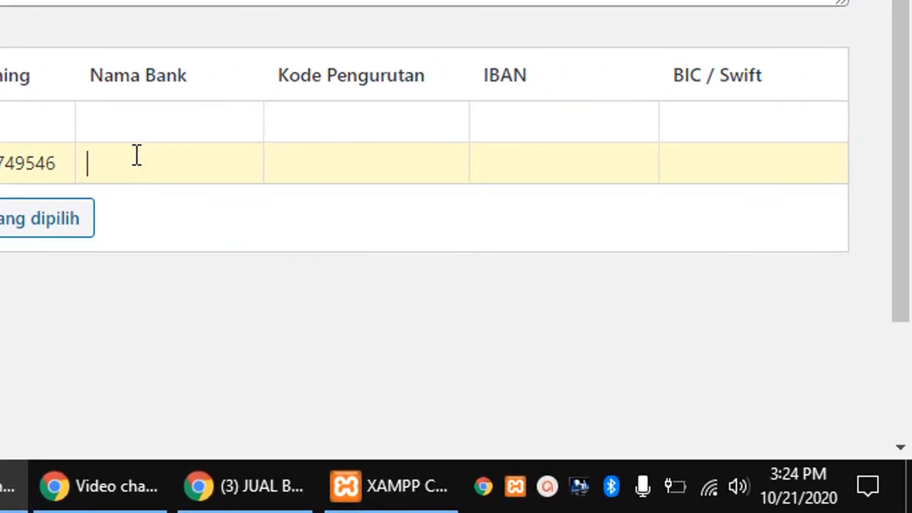
text(BCA)
click(340, 154)
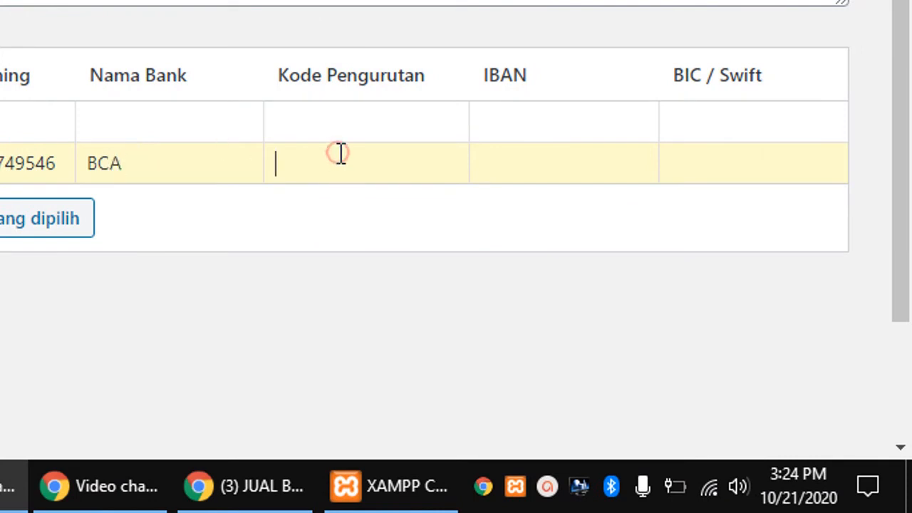
text(1213)
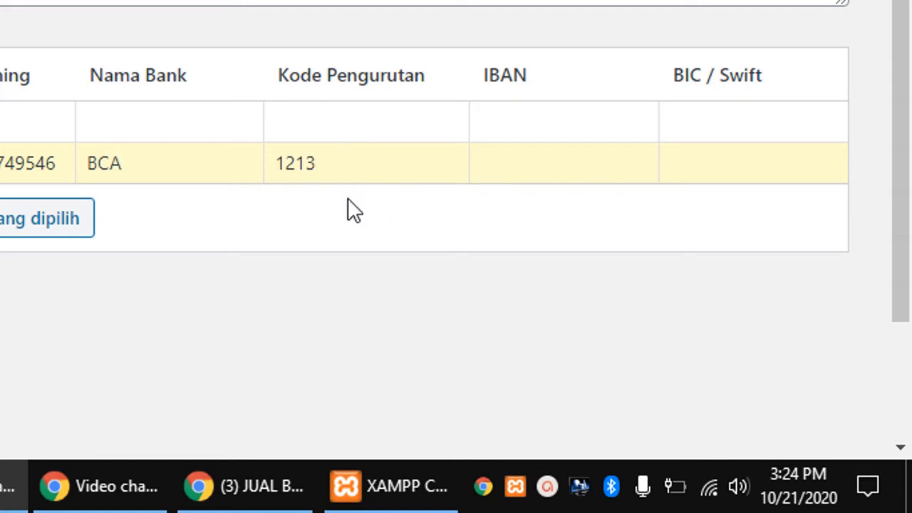
click(563, 153)
text(4444)
click(719, 163)
text(01)
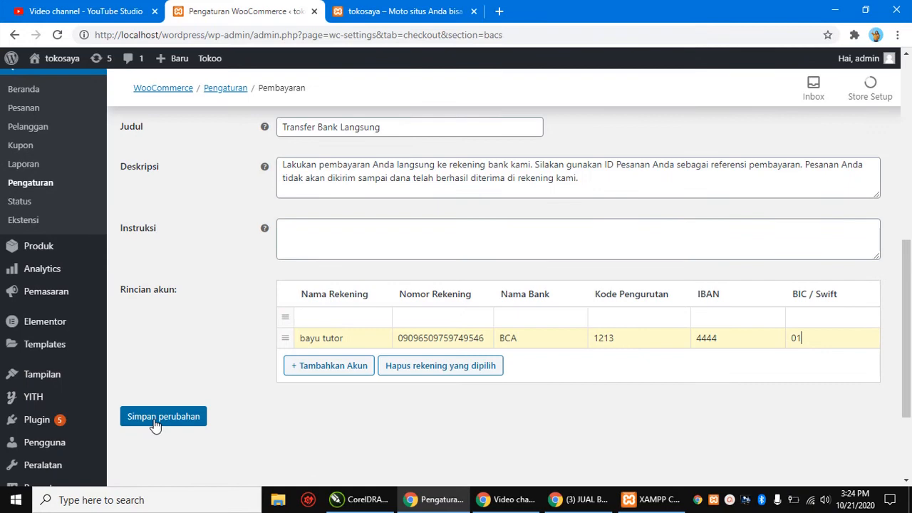
click(159, 423)
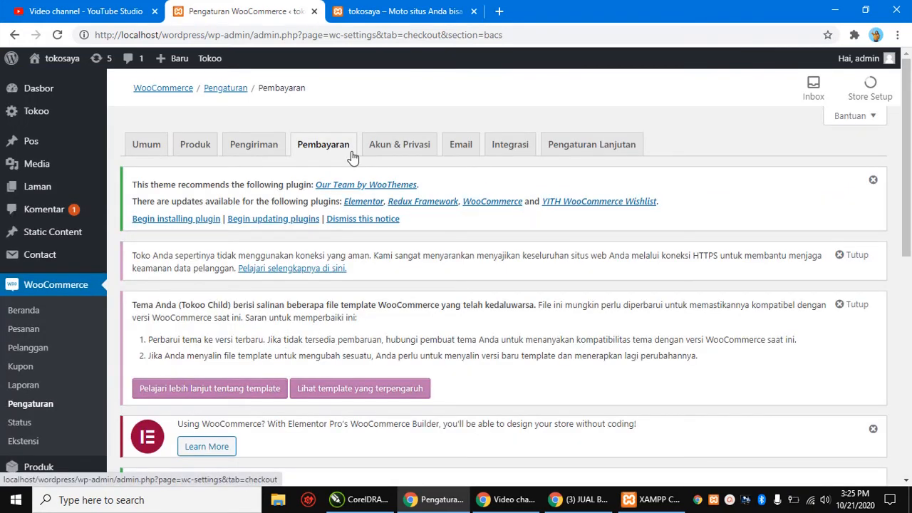
Step: Verify the saved-settings message and the BCA row with sort code 1213, IBAN 4444, BIC 01
scroll(351, 156, down, 7)
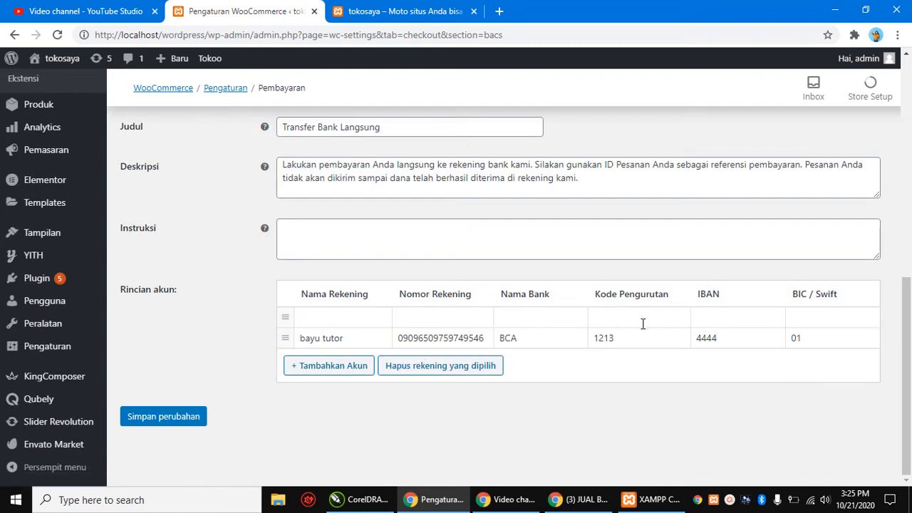
scroll(643, 324, up, 4)
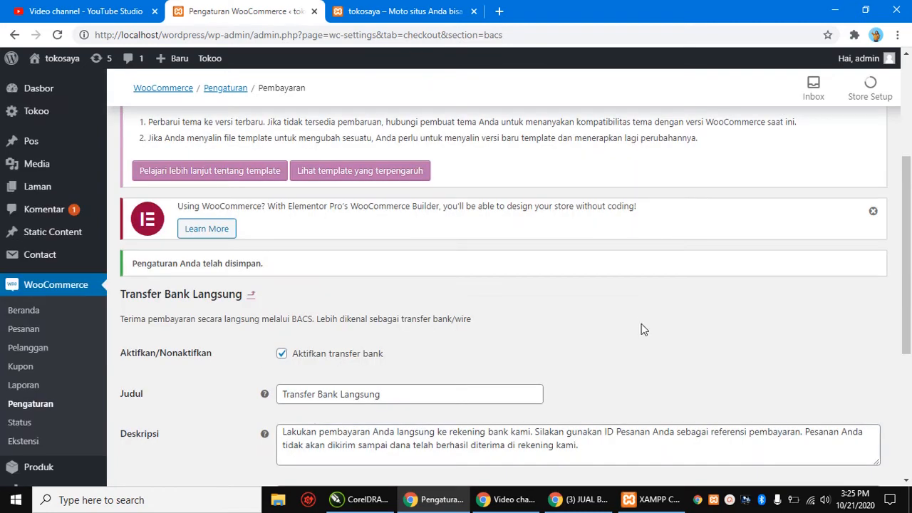
scroll(643, 329, up, 1)
scroll(644, 329, up, 2)
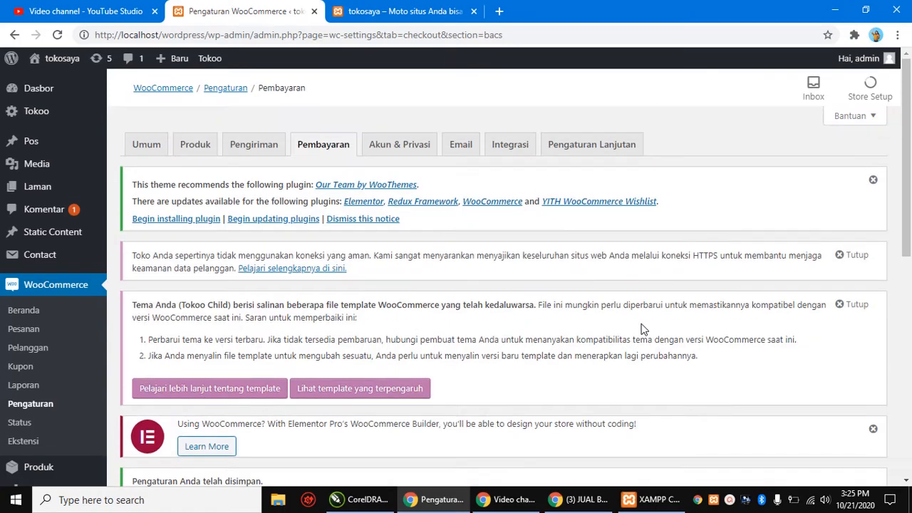
Step: Open the storefront from Kunjungi Situs in a new tab and close the old tokosaya tab
mouse_move(12, 58)
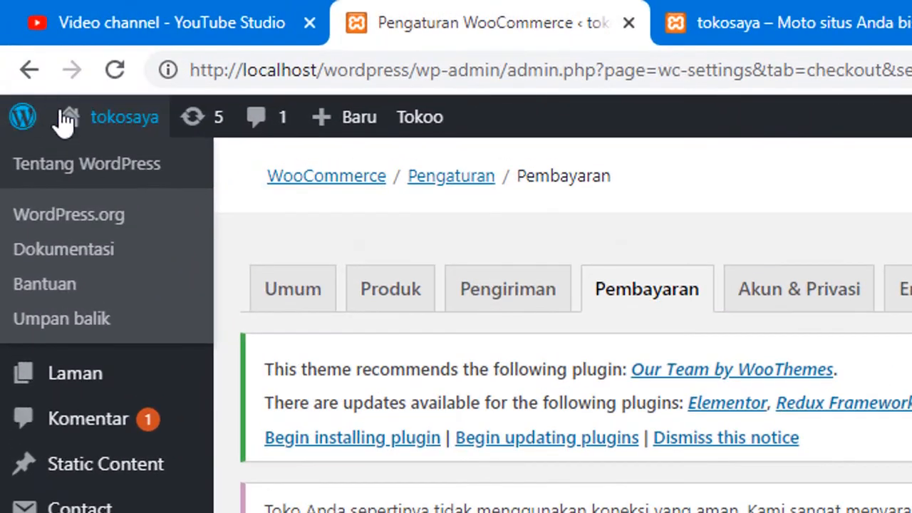
mouse_move(70, 93)
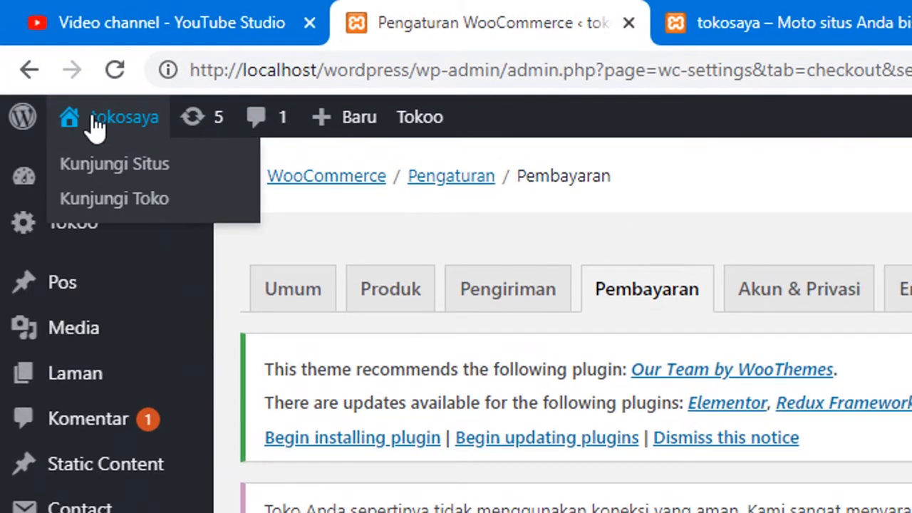
right_click(113, 175)
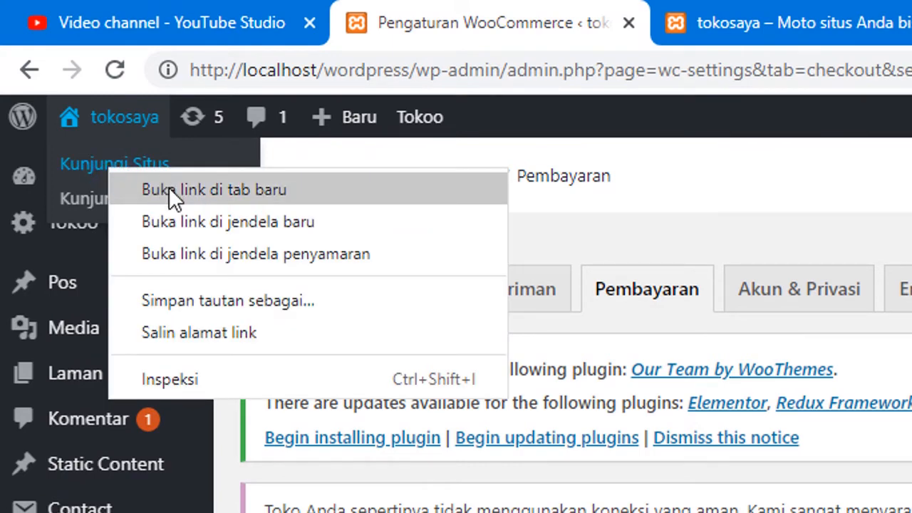
click(222, 191)
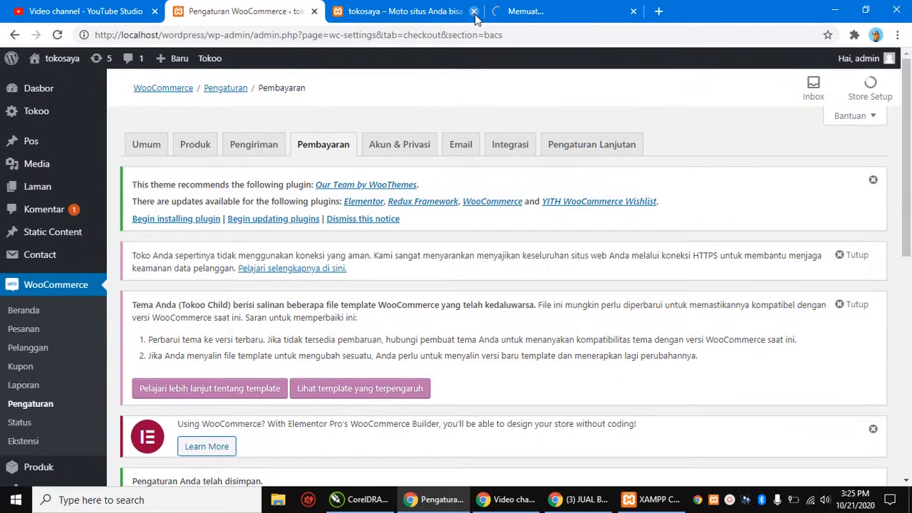
click(474, 12)
click(428, 12)
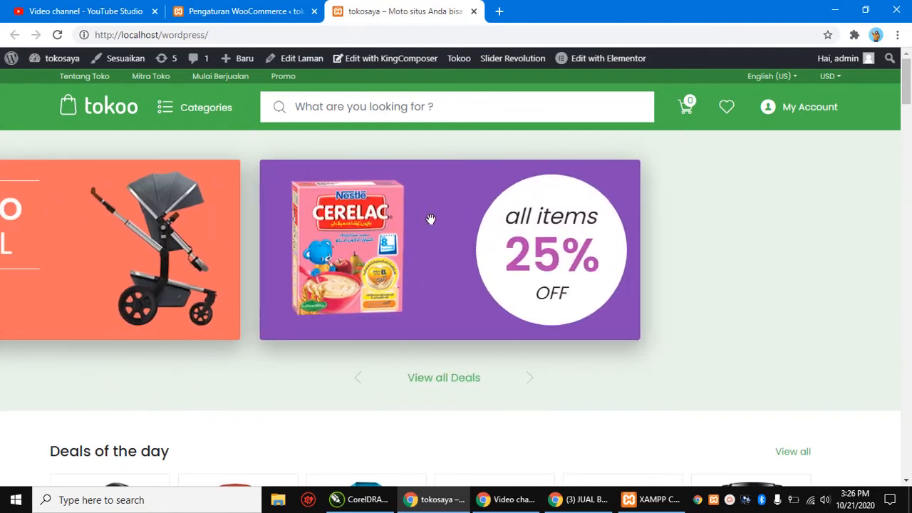
Step: Add the Apple watch nike series 2 red from Deals of the day, then view the cart
scroll(431, 218, down, 3)
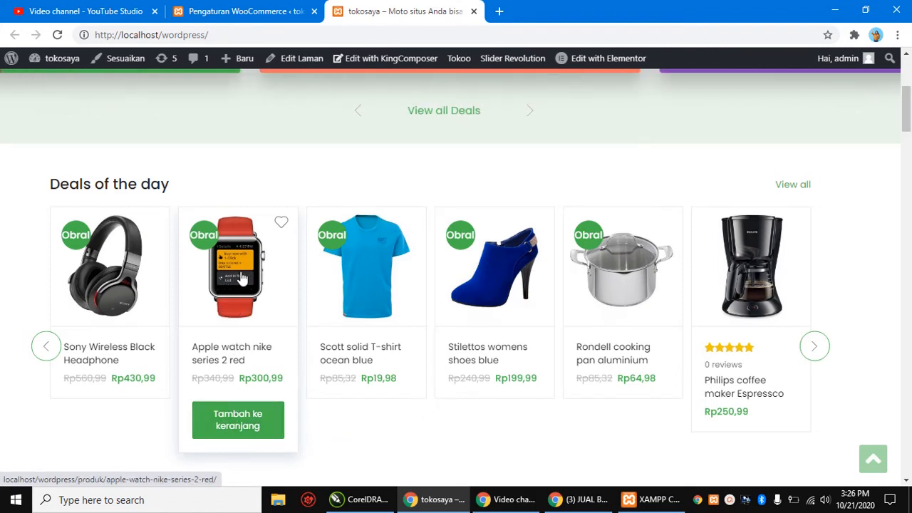
click(233, 426)
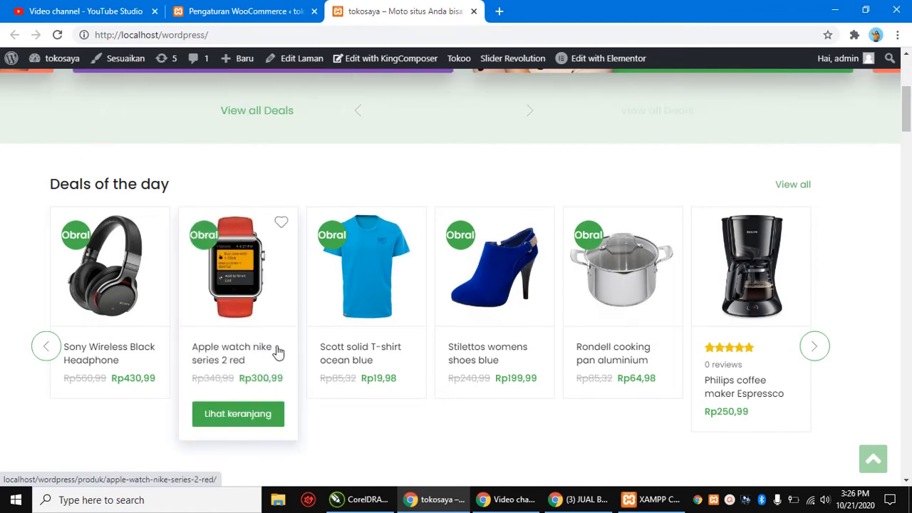
scroll(278, 352, up, 4)
mouse_move(687, 108)
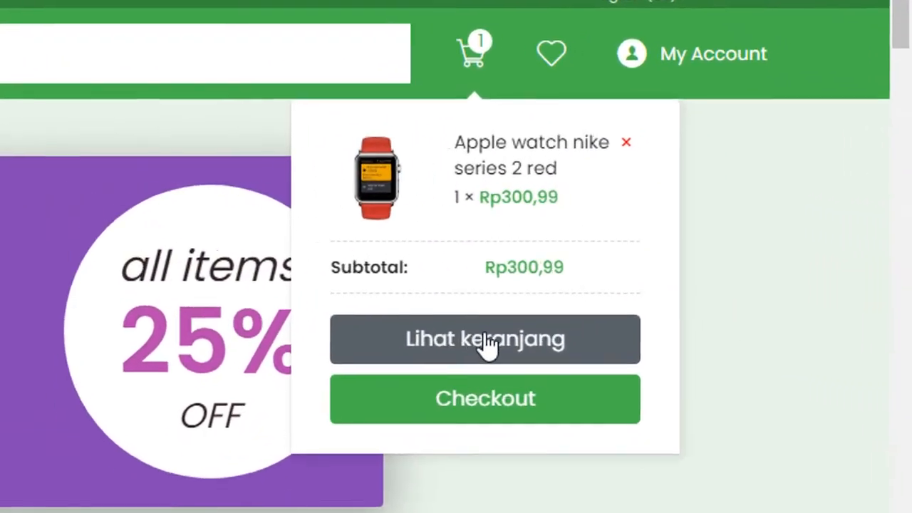
click(704, 254)
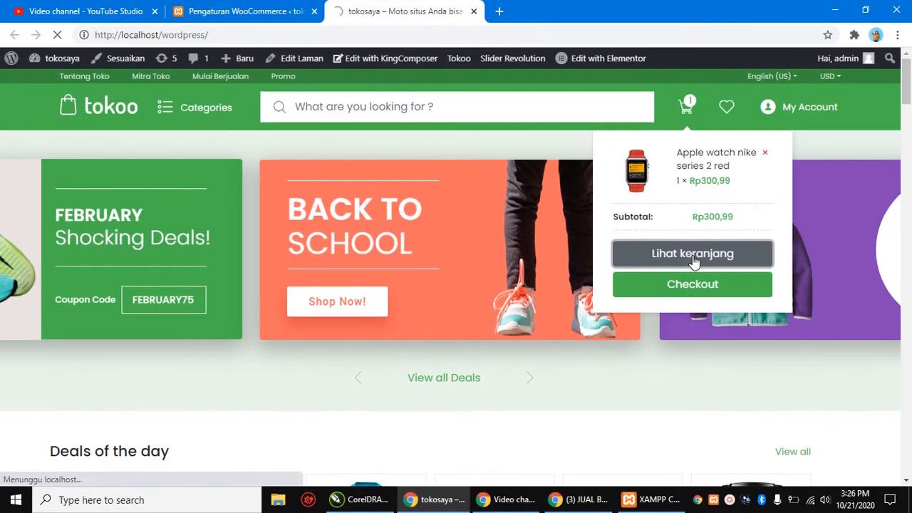
Step: Review the cart with the Apple watch, leaving the coupon code field empty
scroll(558, 278, down, 4)
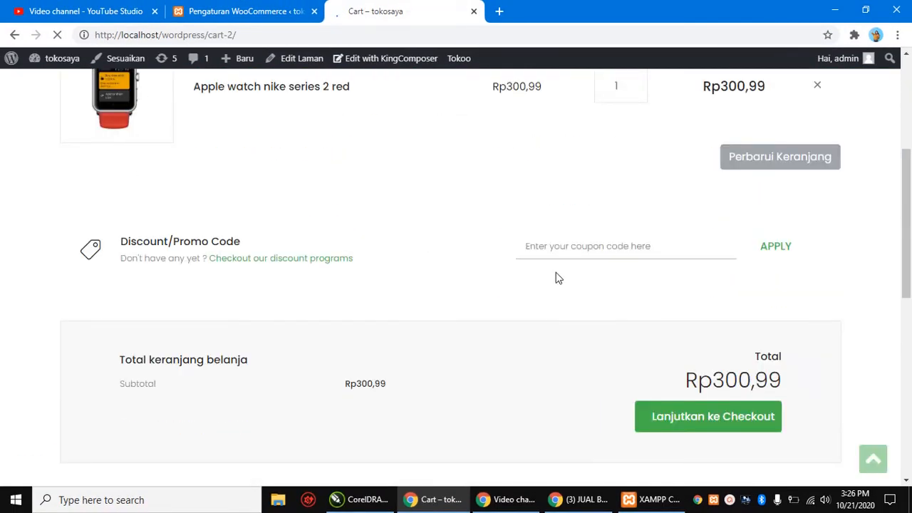
scroll(428, 295, down, 2)
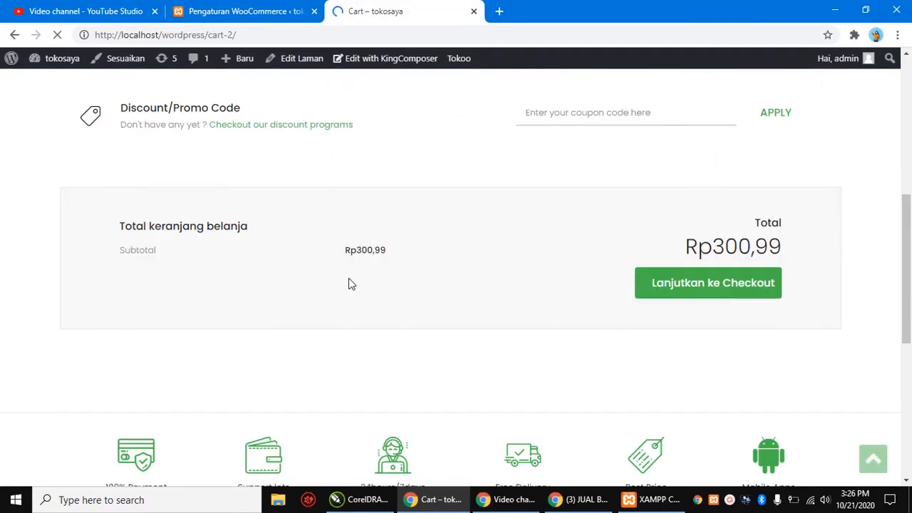
scroll(348, 283, up, 3)
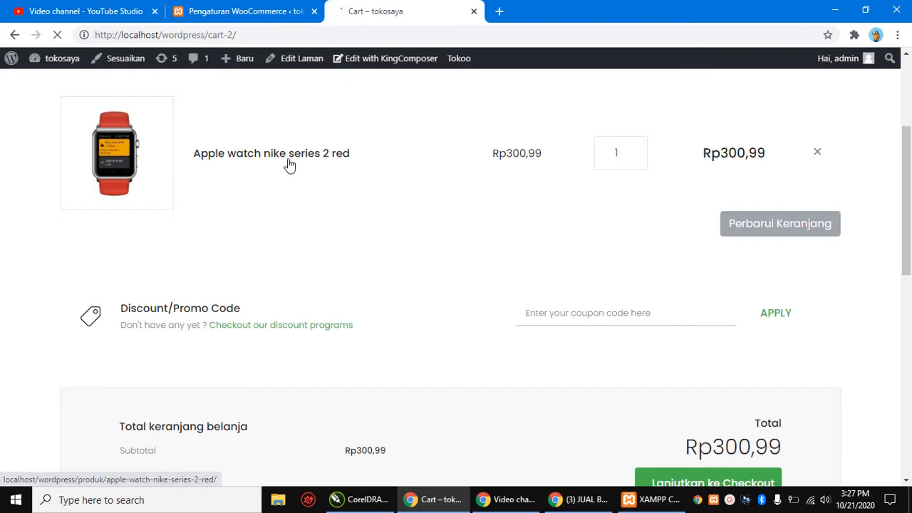
scroll(335, 192, up, 1)
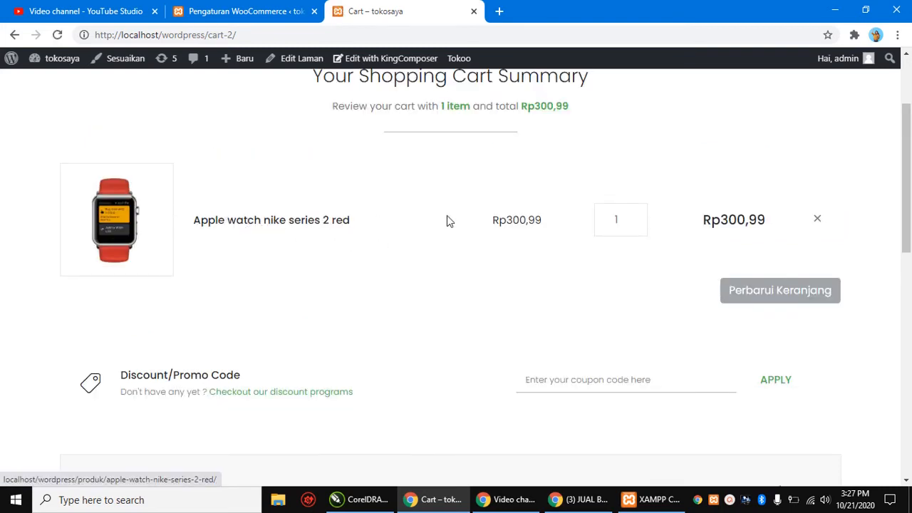
scroll(550, 258, down, 1)
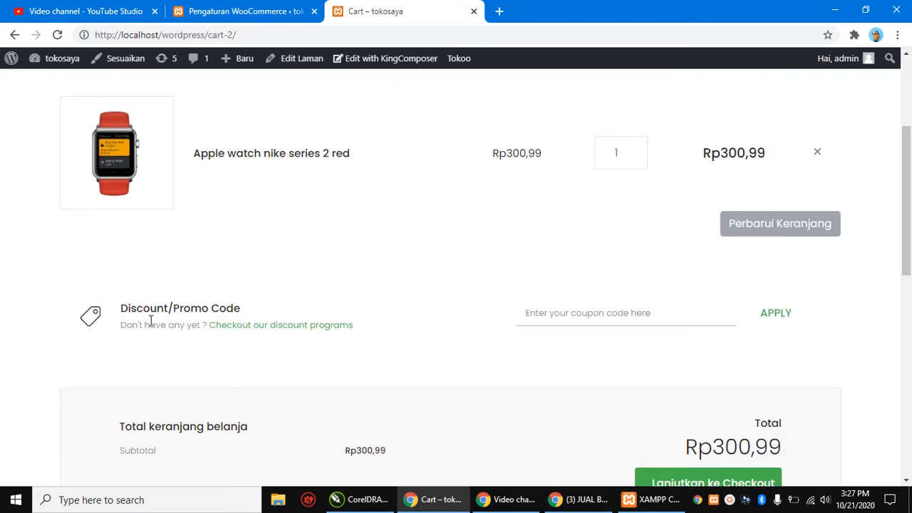
click(685, 315)
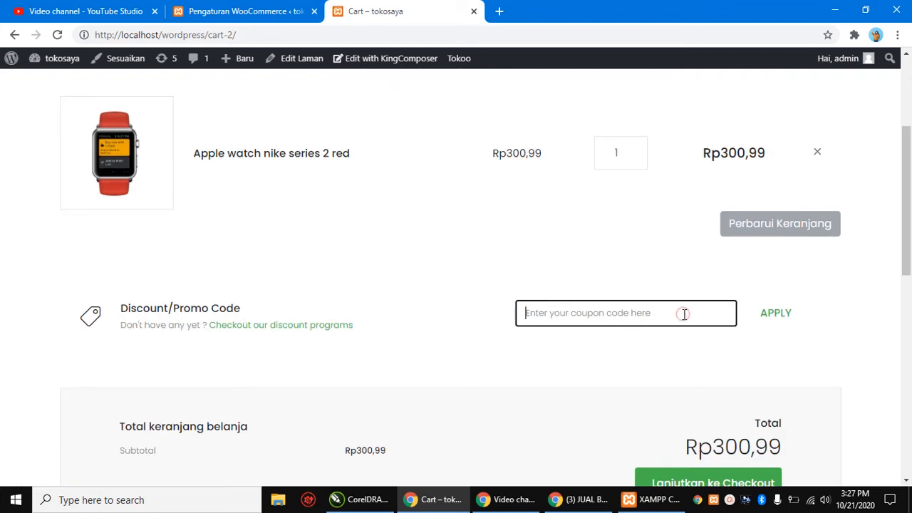
click(563, 258)
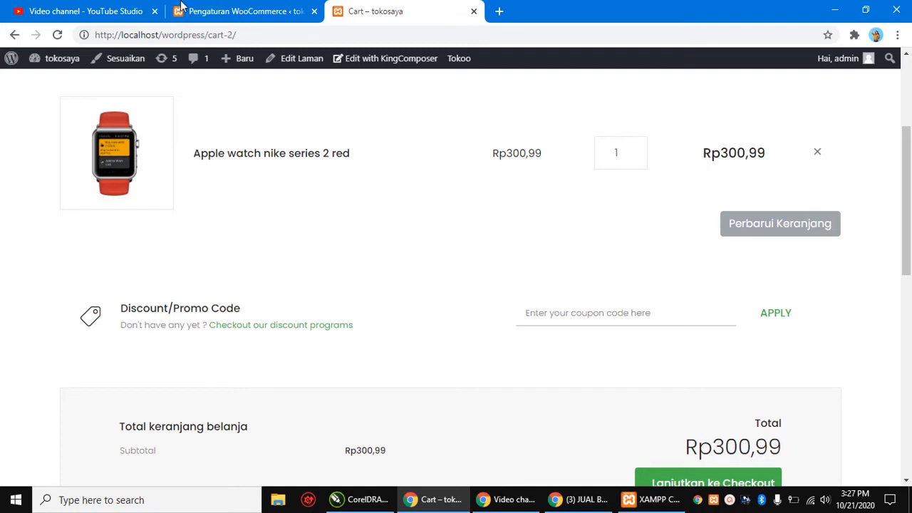
scroll(704, 311, down, 2)
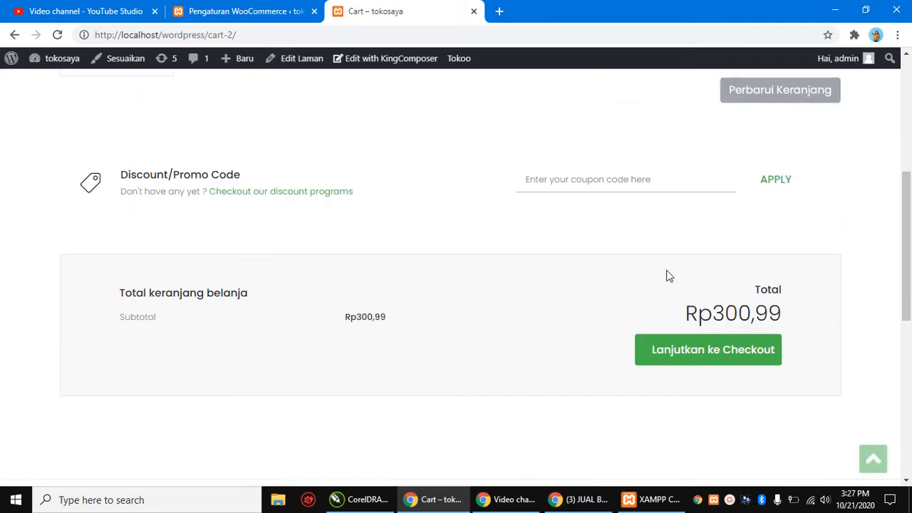
click(619, 178)
click(455, 184)
Step: Confirm the Rp300,99 cart total and proceed to checkout
drag(412, 322, 304, 324)
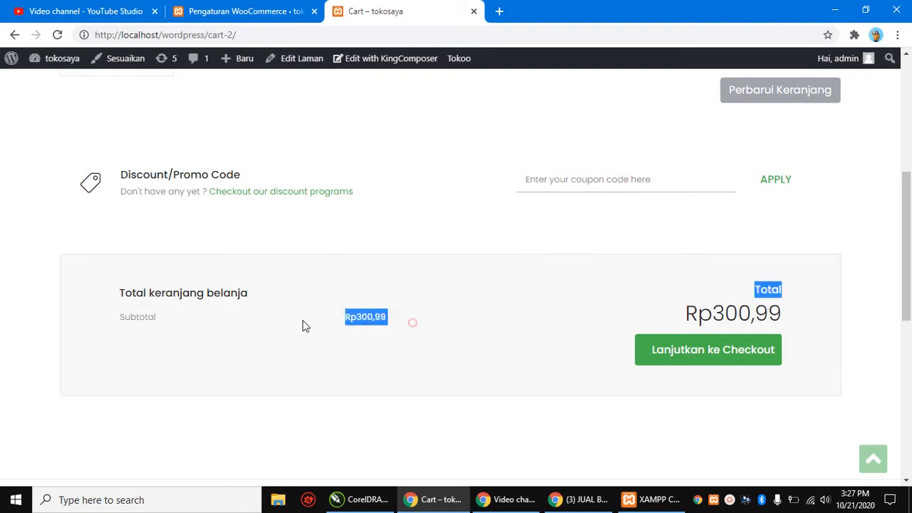
click(438, 320)
drag(800, 320, 700, 315)
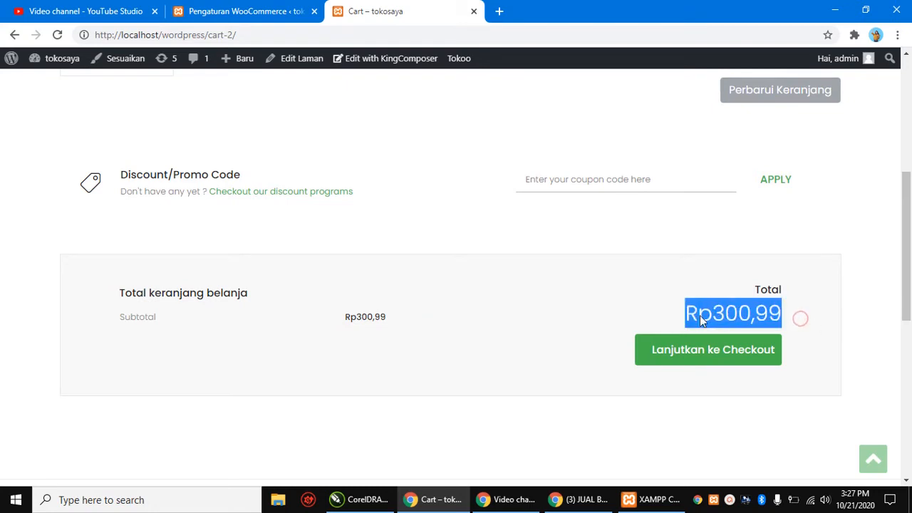
click(817, 318)
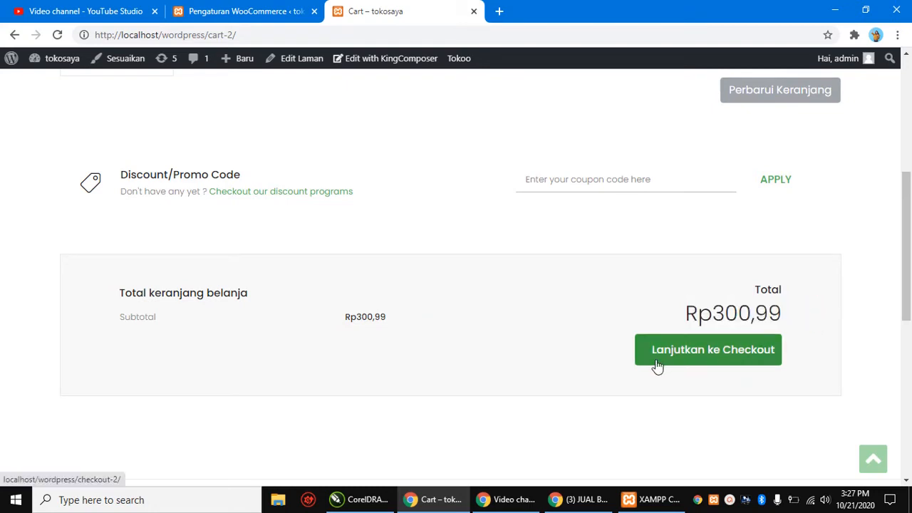
click(734, 359)
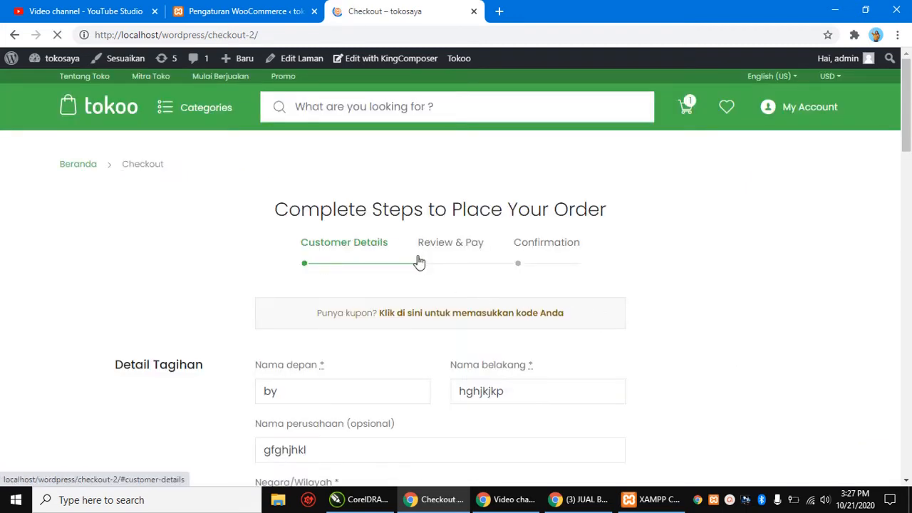
Step: Scroll down the checkout page past the coupon prompt to the Detail Tagihan billing fields
scroll(419, 262, down, 1)
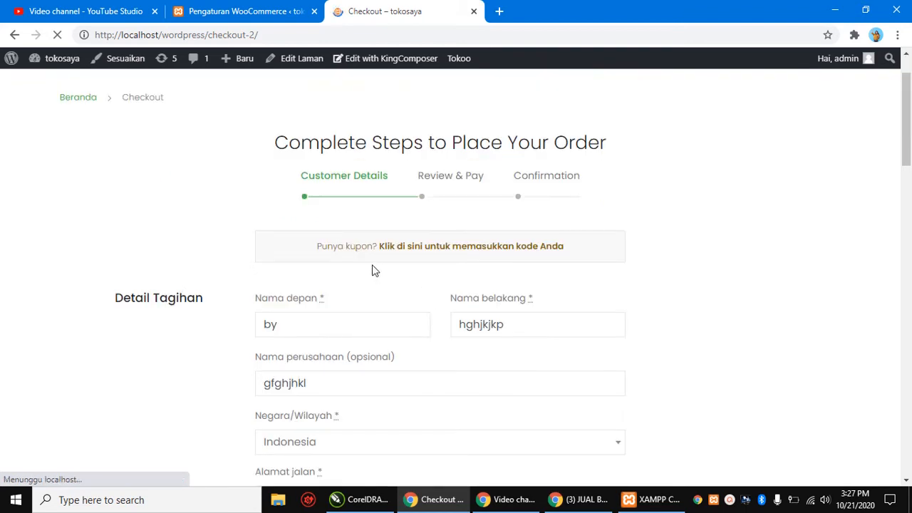
drag(311, 255, 595, 264)
click(666, 246)
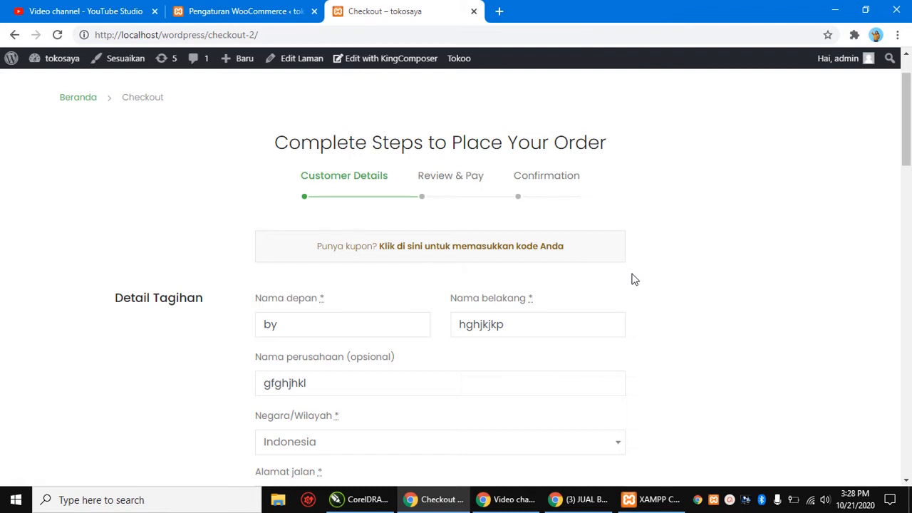
scroll(634, 279, down, 1)
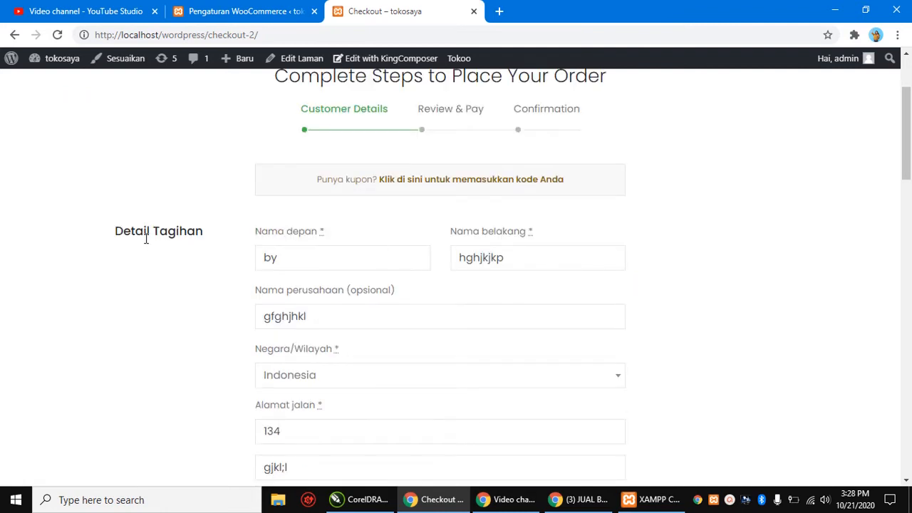
Step: Replace the first name in the billing form with the customer's first name
click(298, 252)
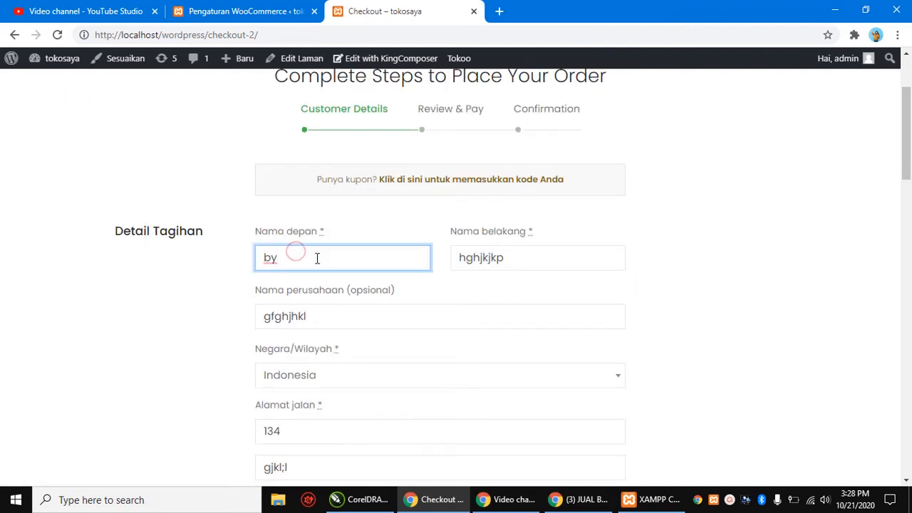
click(316, 257)
key(BackSpace)
key(BackSpace)
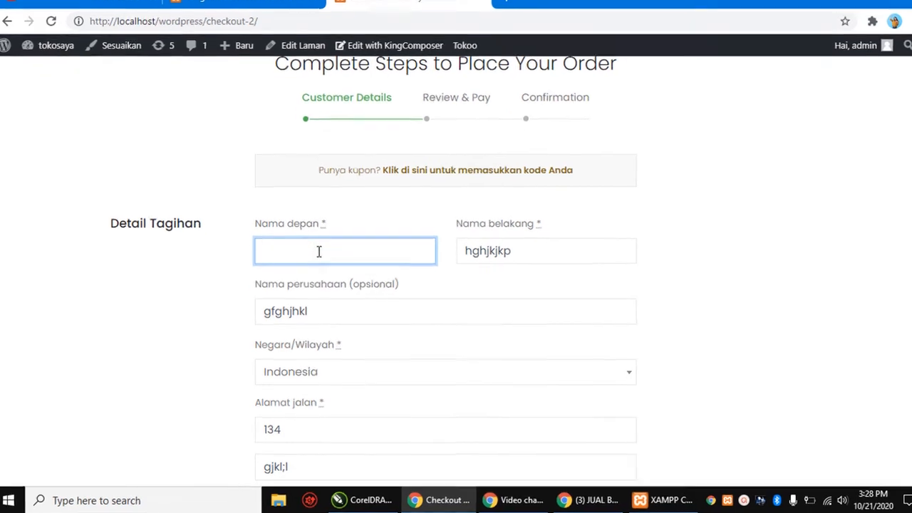
text(bayu t)
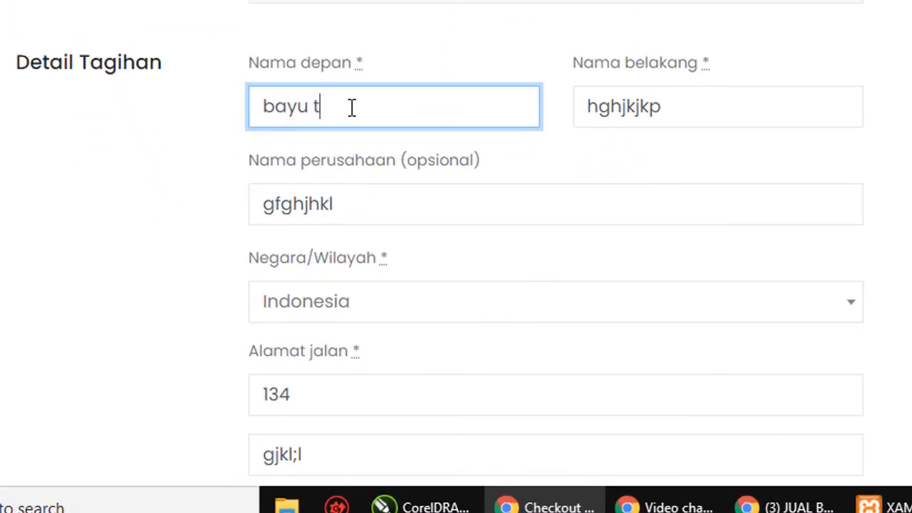
text(utor)
double_click(694, 107)
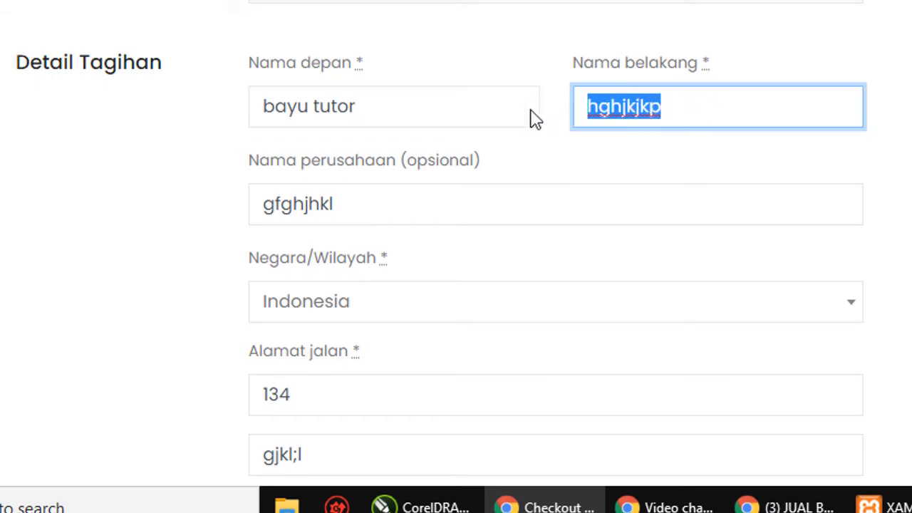
drag(437, 104, 106, 75)
text(bayu)
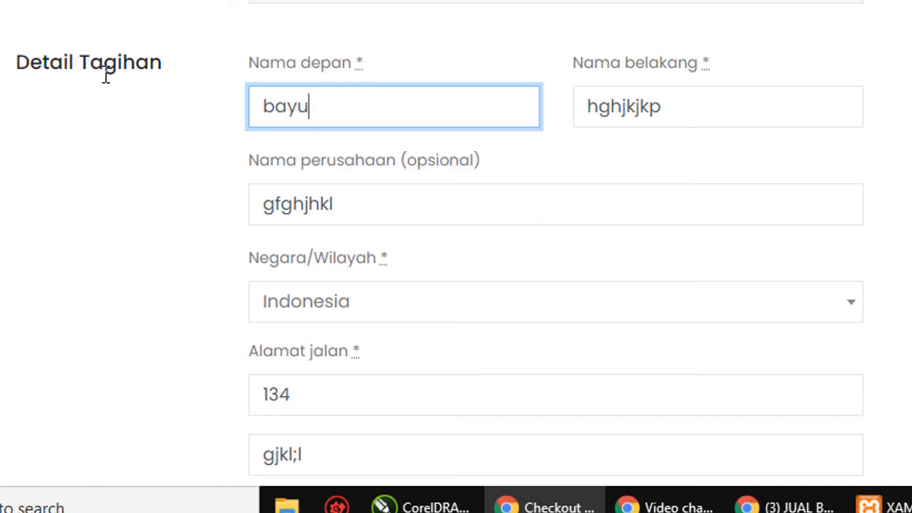
Step: Enter the customer's last name and a new company name
key(Tab)
text(t)
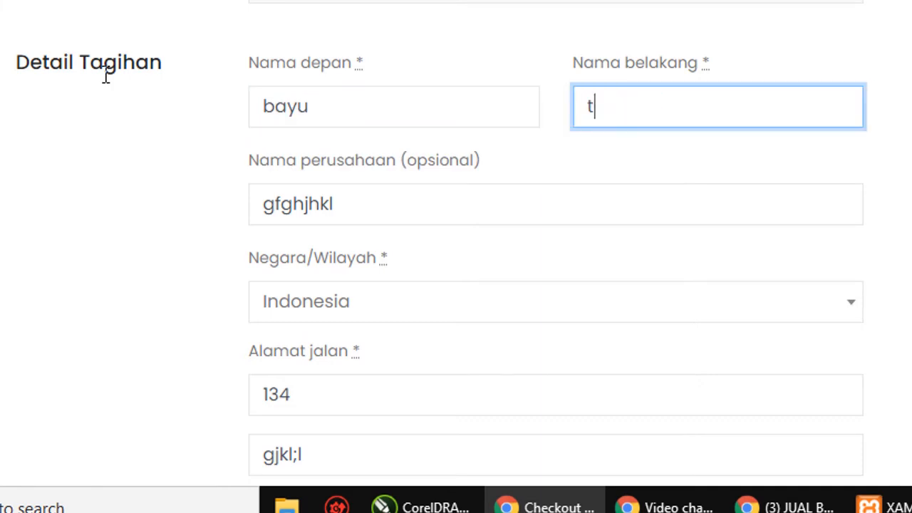
text(utor)
double_click(394, 206)
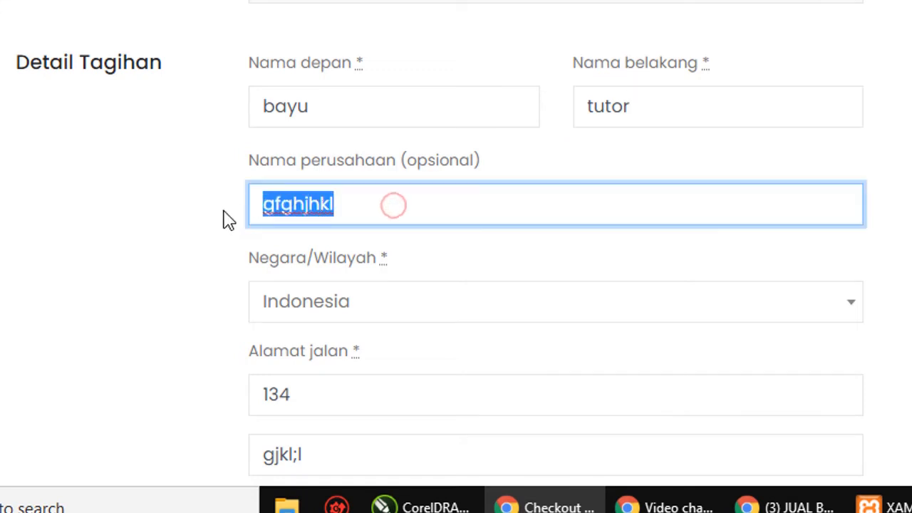
text(bayu)
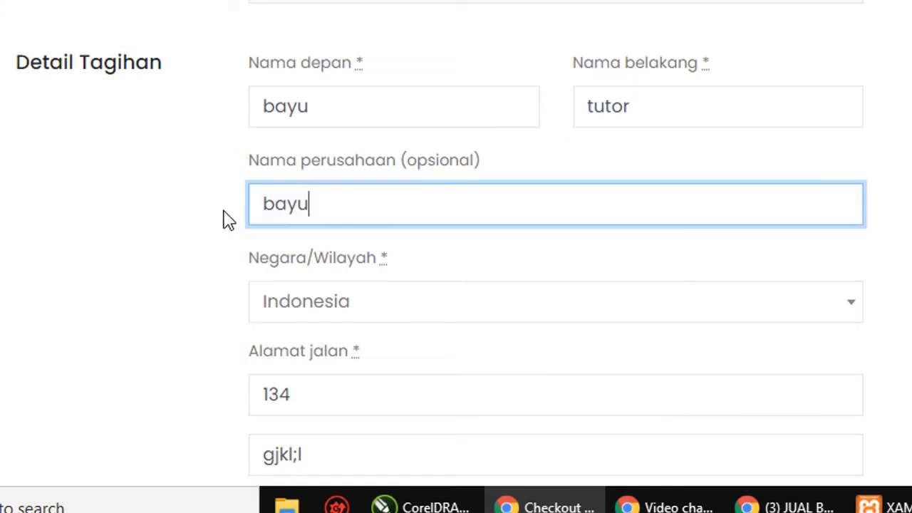
text(store)
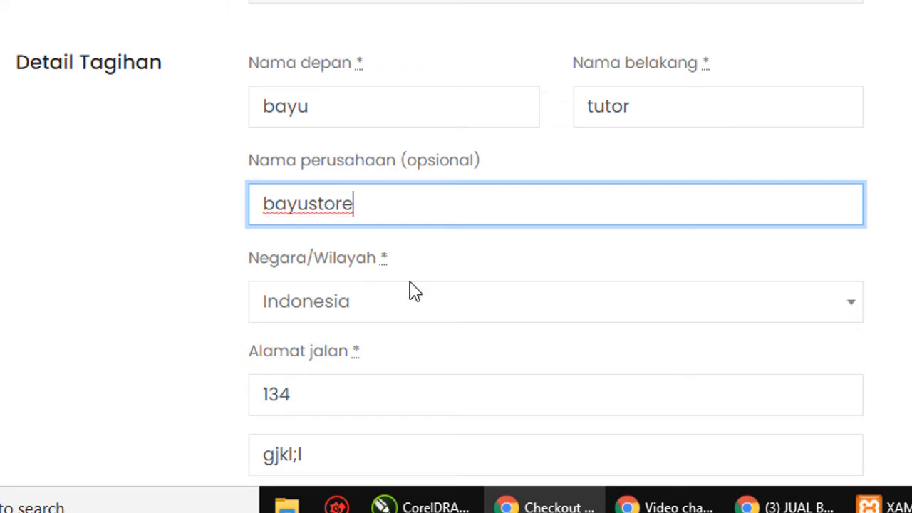
scroll(409, 291, down, 1)
Step: Keep Indonesia as billing country and change the street address to 'jl. permata biru'
click(588, 185)
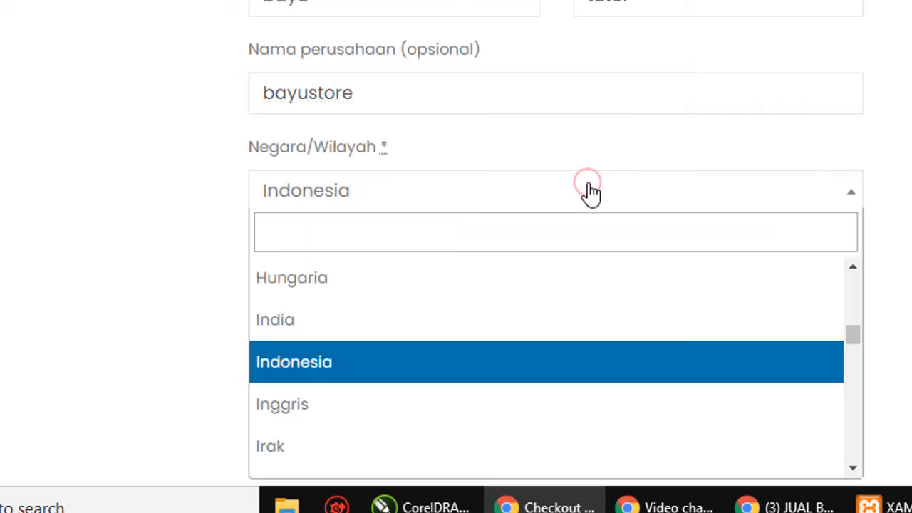
click(394, 360)
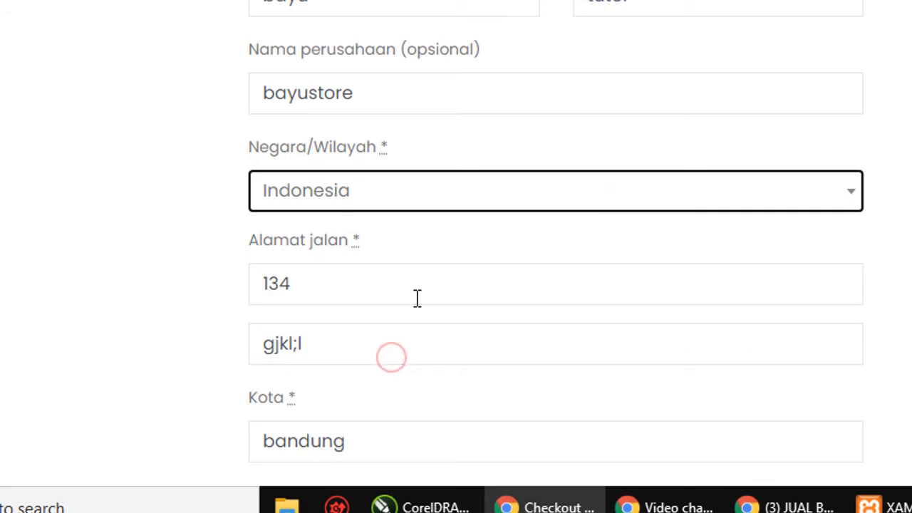
scroll(456, 267, down, 1)
click(378, 168)
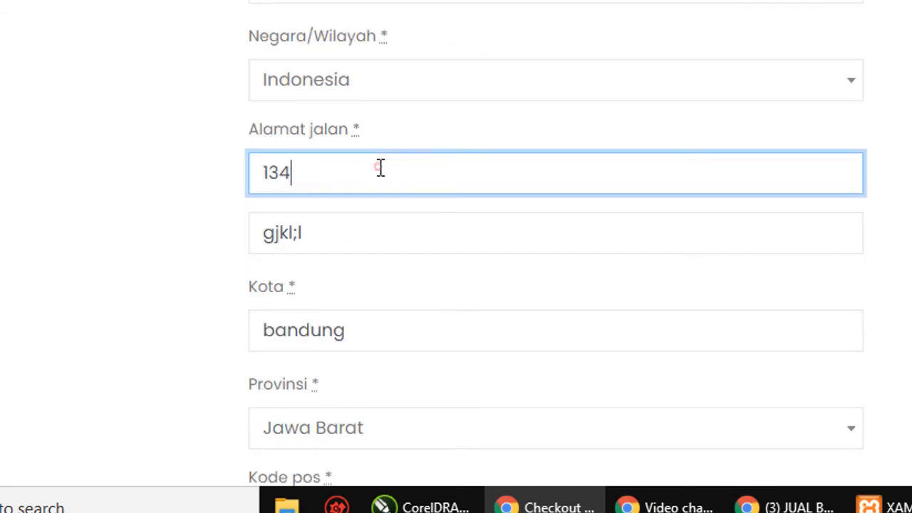
double_click(378, 168)
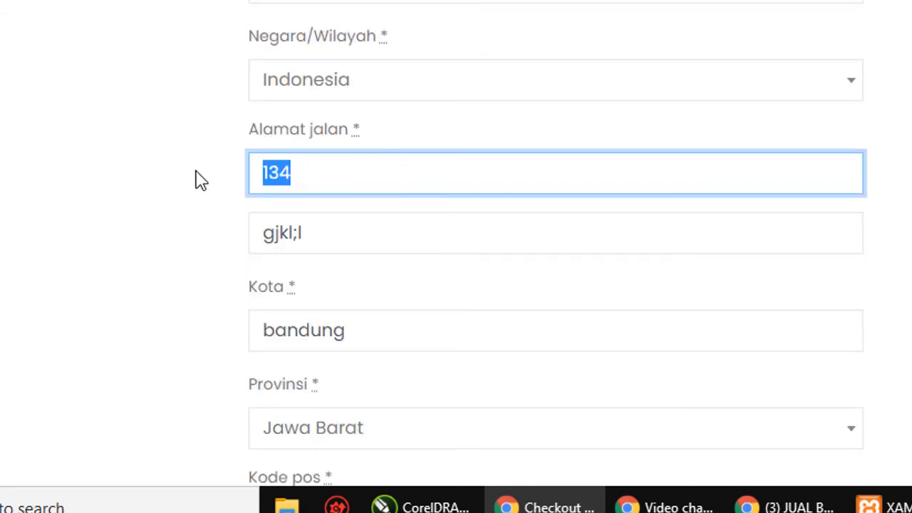
text(jl)
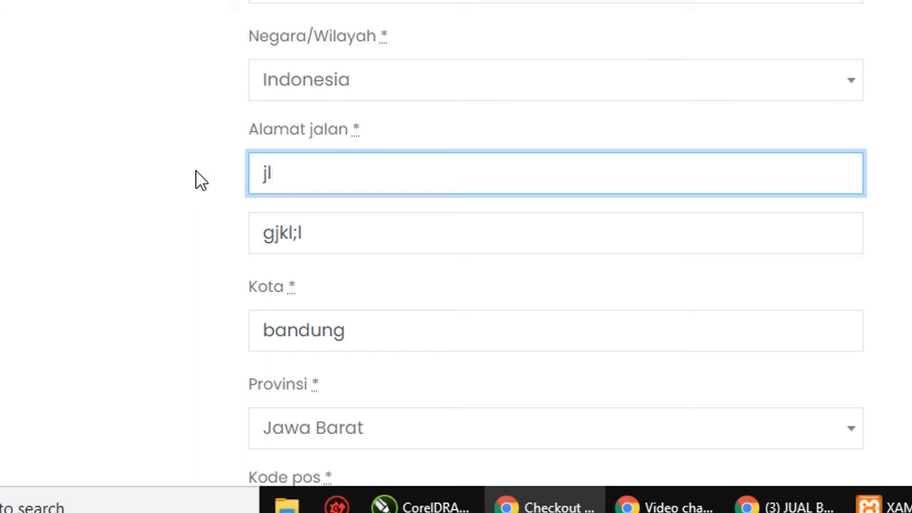
text(. permata b)
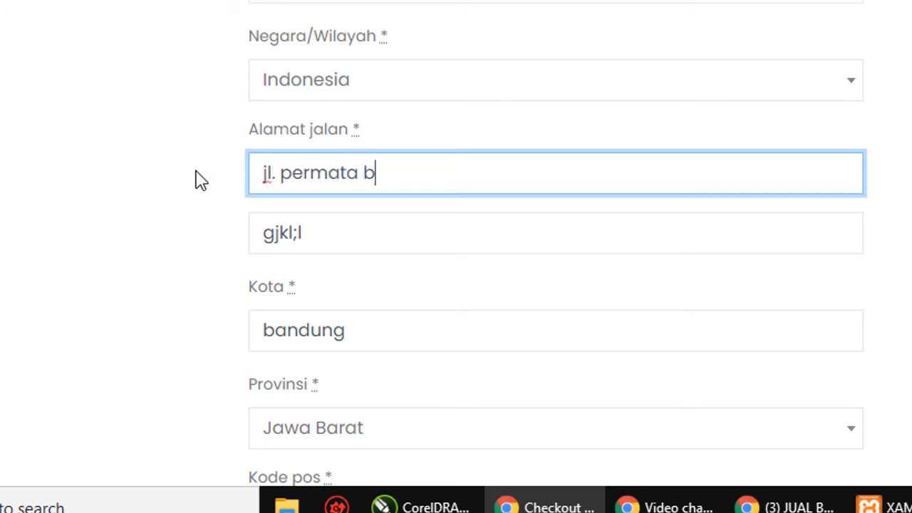
text(iru)
Step: Clear the junk text from the second address line and type the block 'blok ah'
click(393, 237)
text(gjkl;l)
key(ctrl+a)
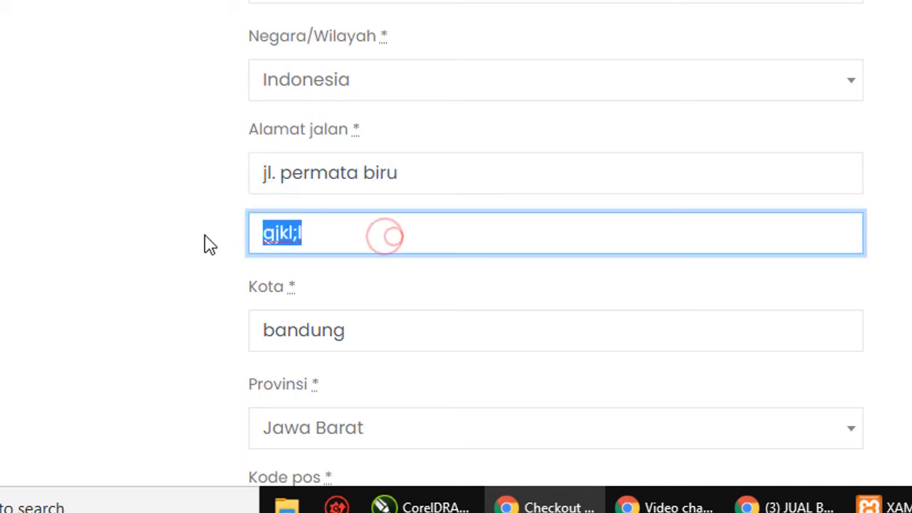
key(BackSpace)
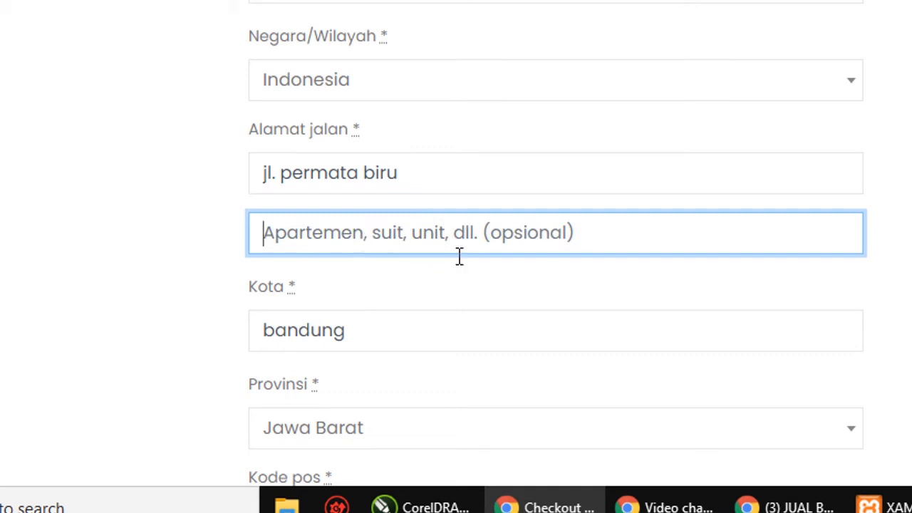
click(540, 234)
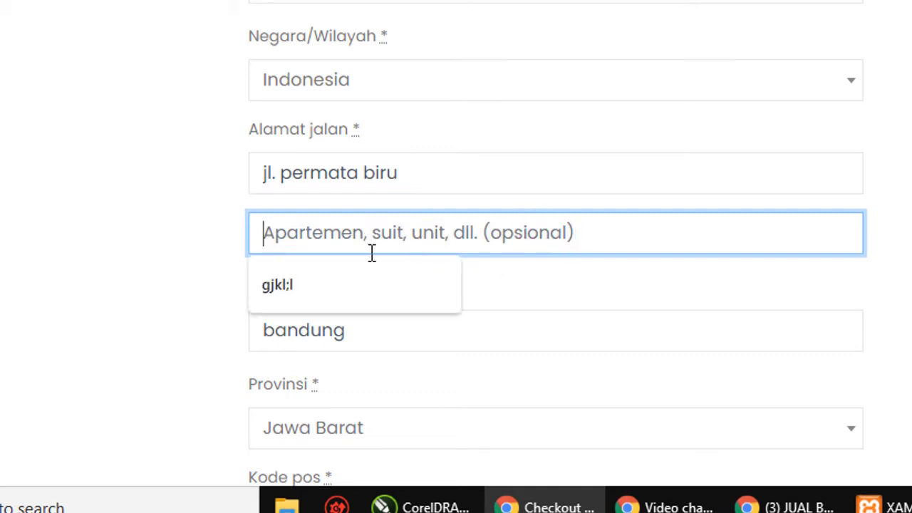
click(264, 229)
text(b)
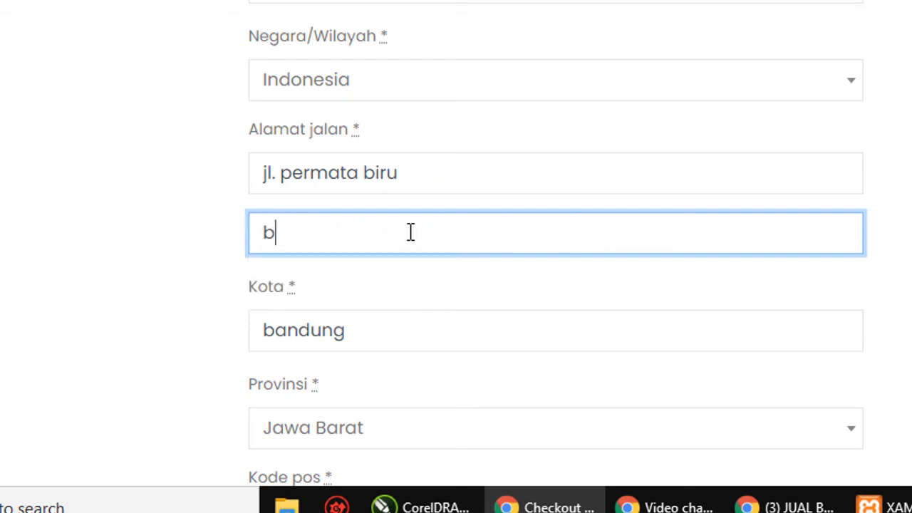
text(lok ah)
key(BackSpace)
key(BackSpace)
Step: Finish the block entry in uppercase as 'AH' and move on to the city field
text(AH)
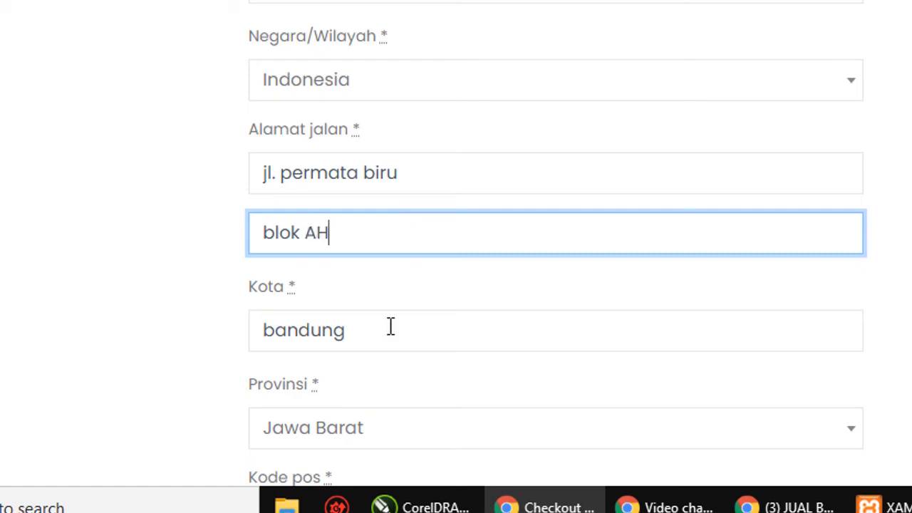
click(391, 327)
scroll(389, 327, down, 2)
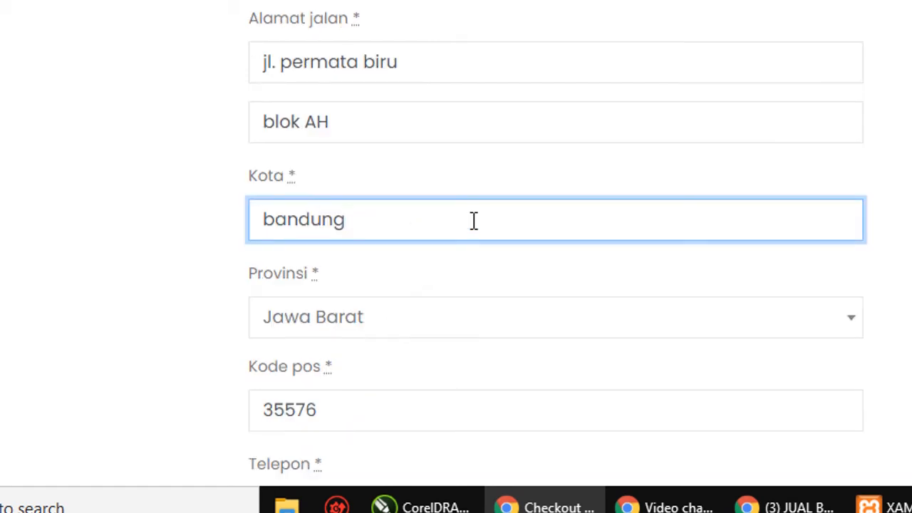
scroll(440, 340, down, 2)
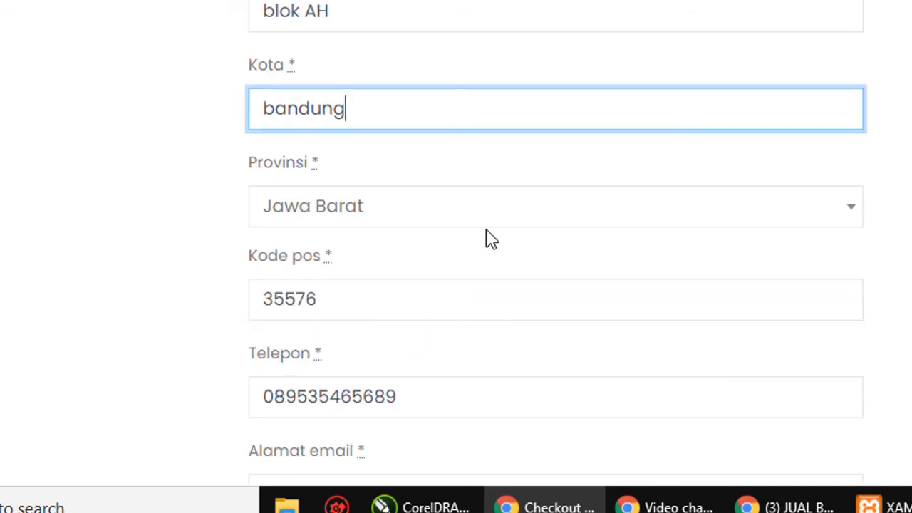
scroll(358, 337, down, 2)
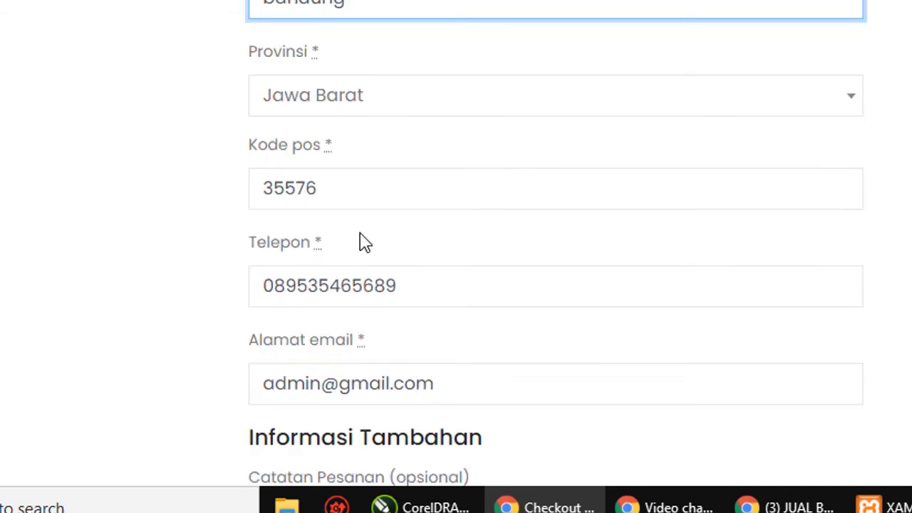
Step: Check the postcode, phone and email fields, leaving them unchanged
click(394, 185)
double_click(391, 185)
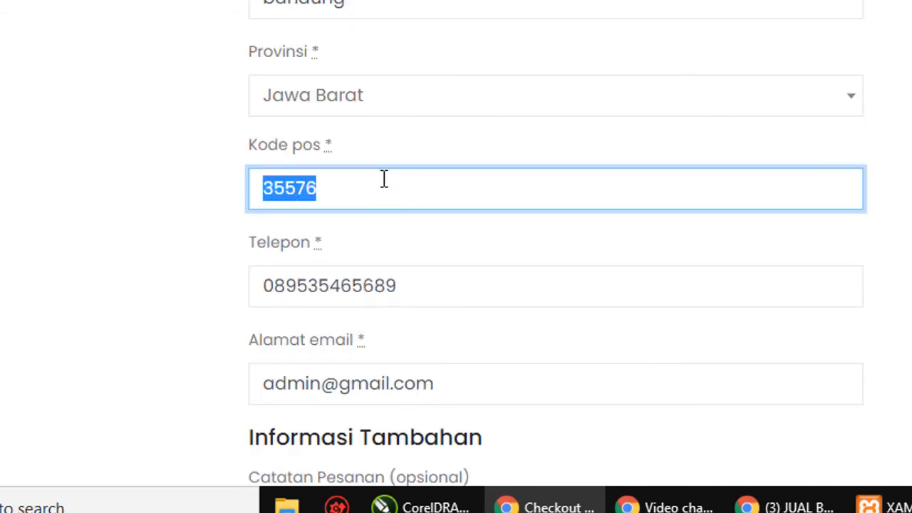
click(384, 179)
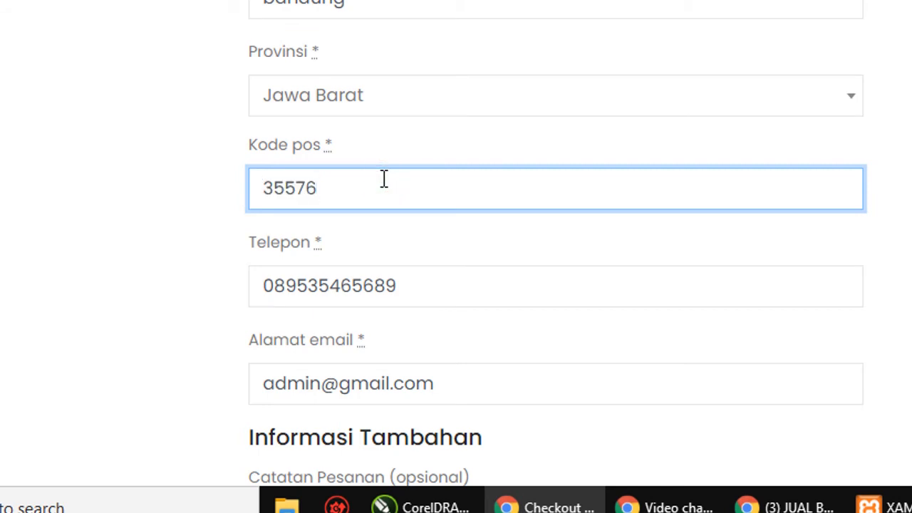
scroll(385, 179, down, 2)
click(508, 179)
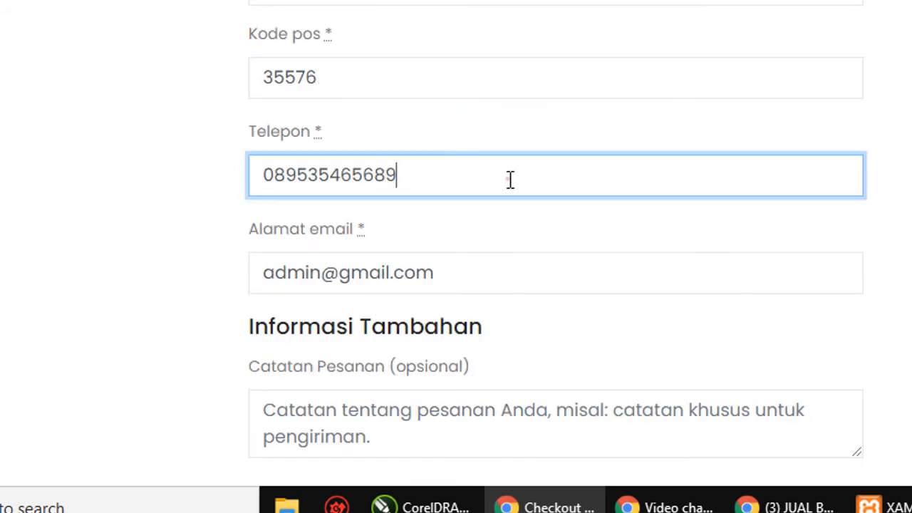
click(504, 276)
scroll(452, 252, down, 2)
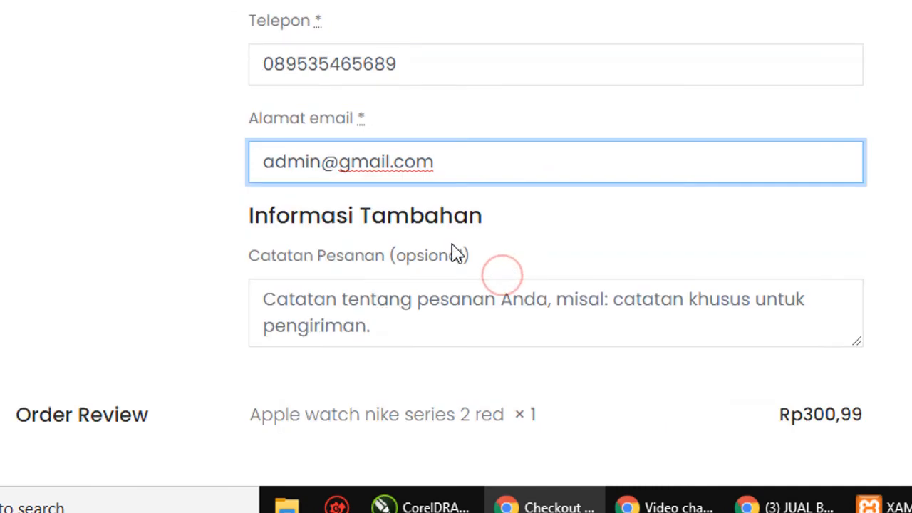
drag(261, 163, 476, 163)
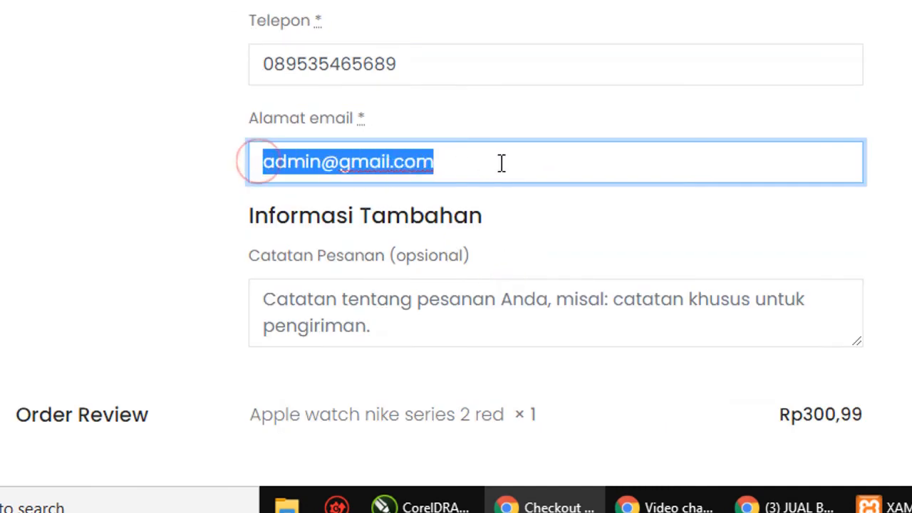
click(501, 162)
scroll(503, 164, down, 4)
Step: Write the order note 'Warna biru' and scroll to the payment method
click(450, 106)
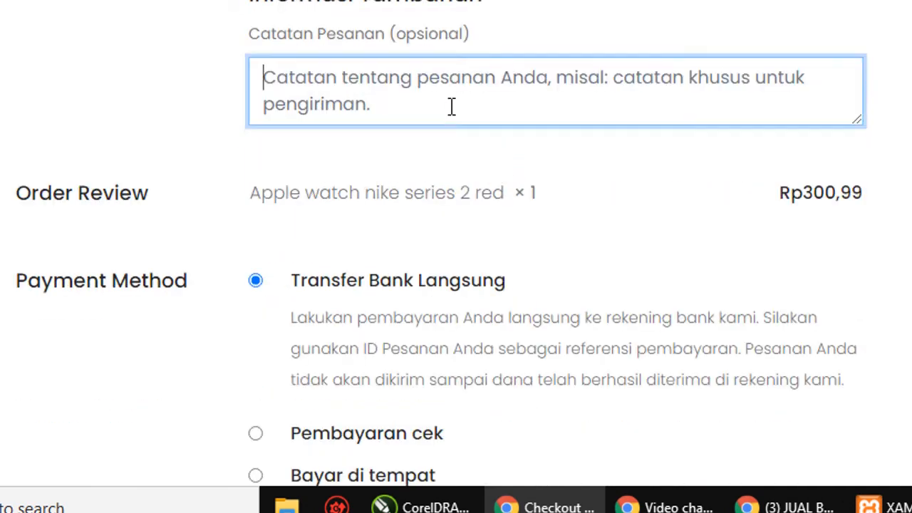
scroll(450, 106, up, 15)
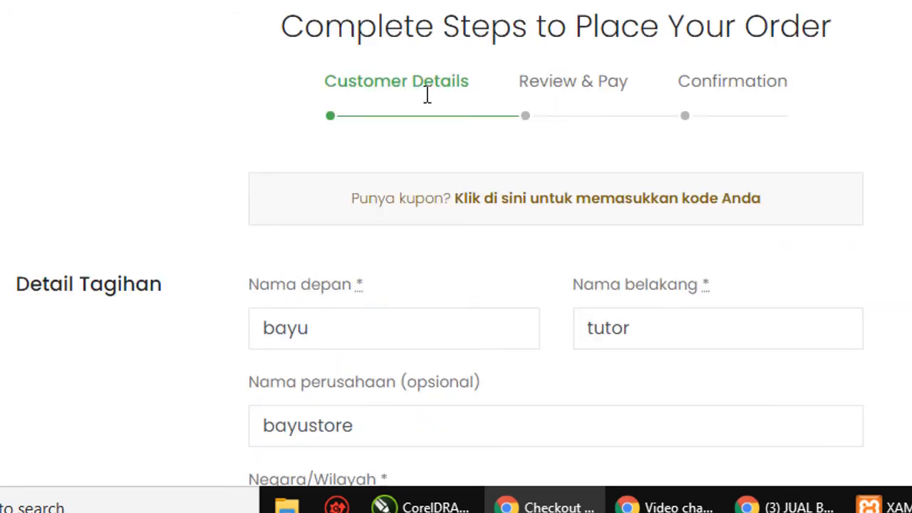
scroll(427, 95, down, 16)
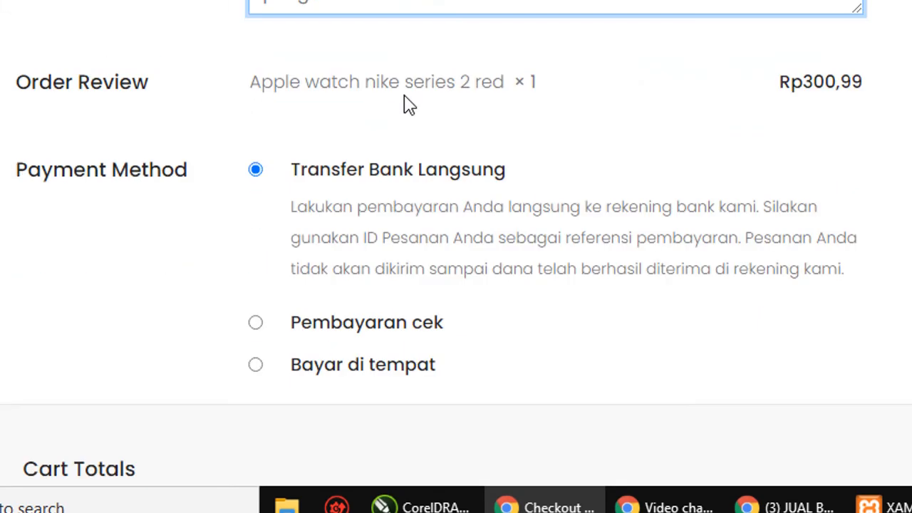
scroll(406, 104, up, 6)
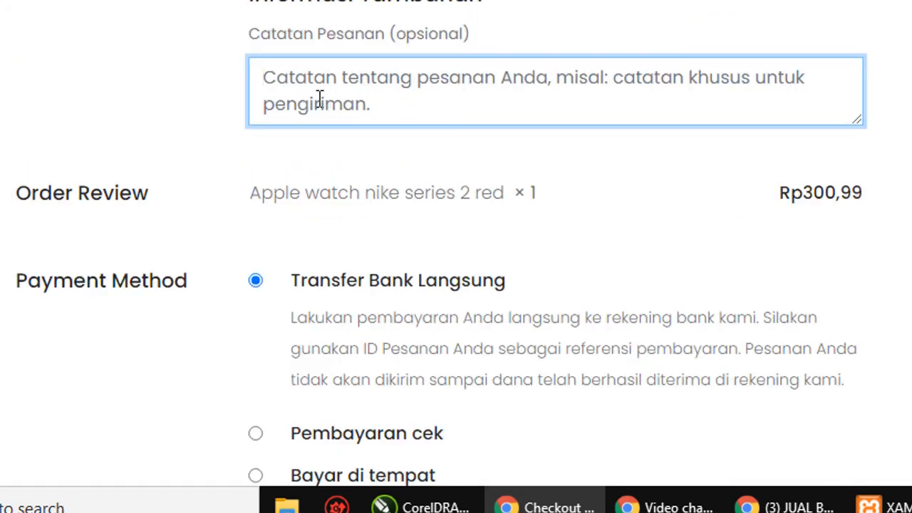
text(biru)
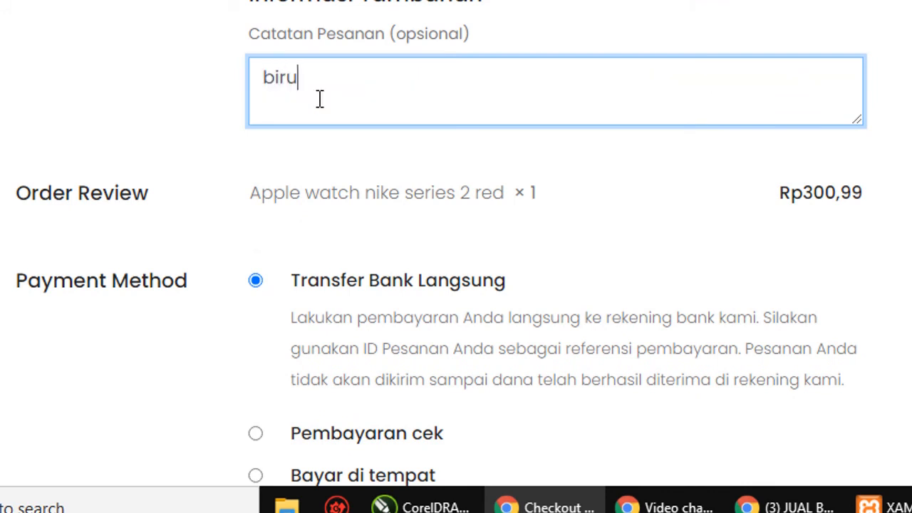
key(BackSpace)
key(BackSpace)
key(BackSpace)
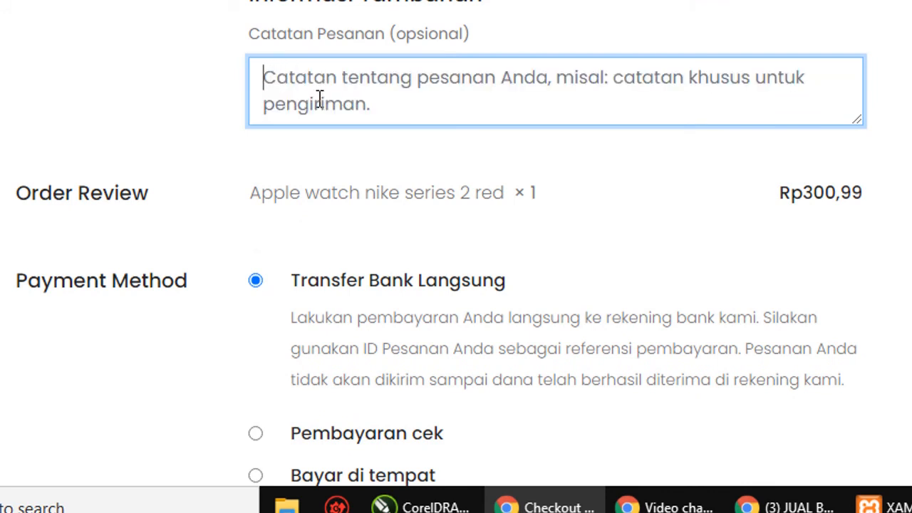
text(Warna b)
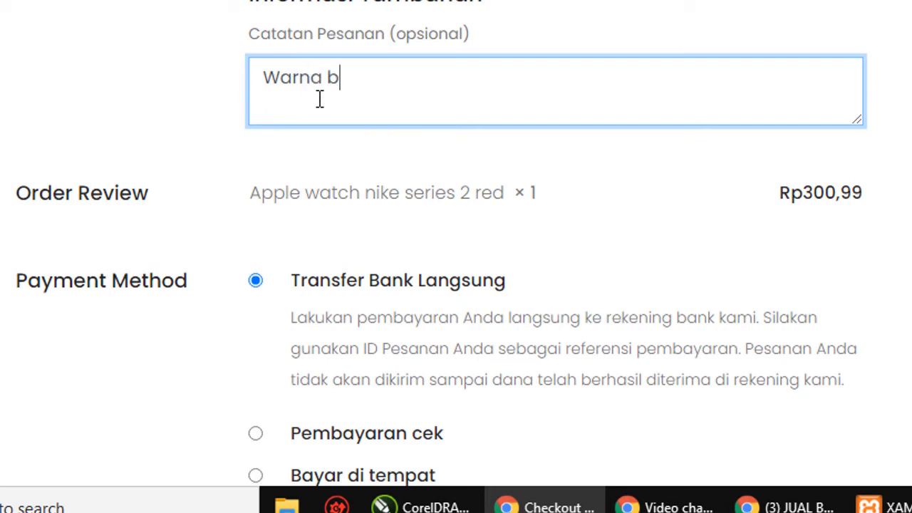
text(iru)
scroll(324, 306, down, 2)
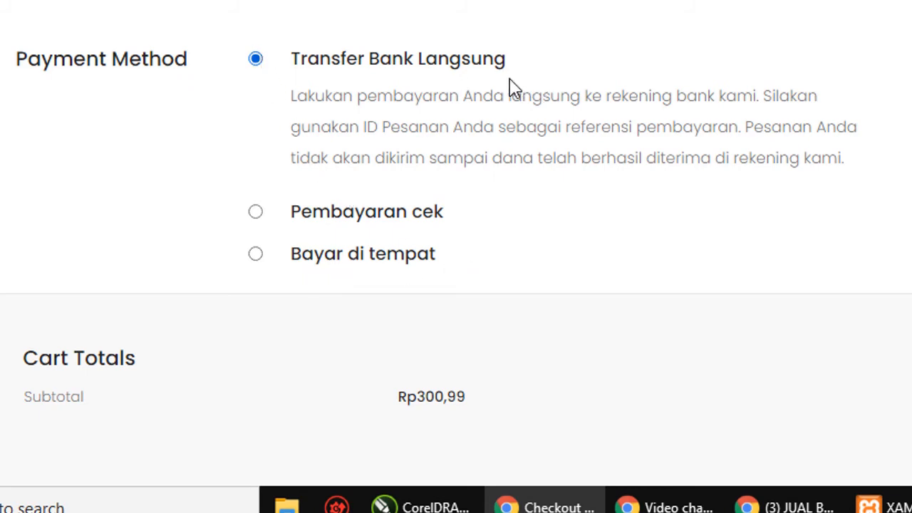
Step: Confirm the Rp300,99 subtotal, agree to the terms and conditions, and place the order
scroll(508, 87, down, 5)
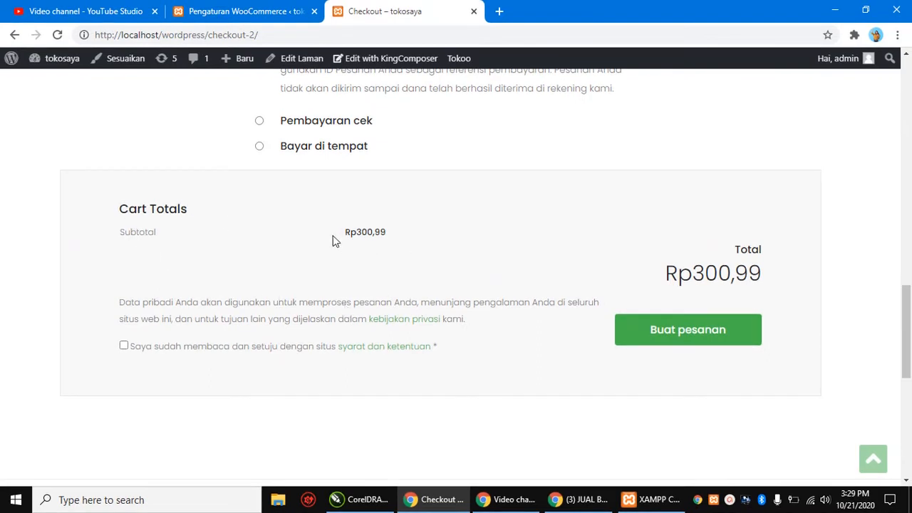
drag(332, 233, 466, 238)
click(466, 238)
drag(119, 302, 447, 347)
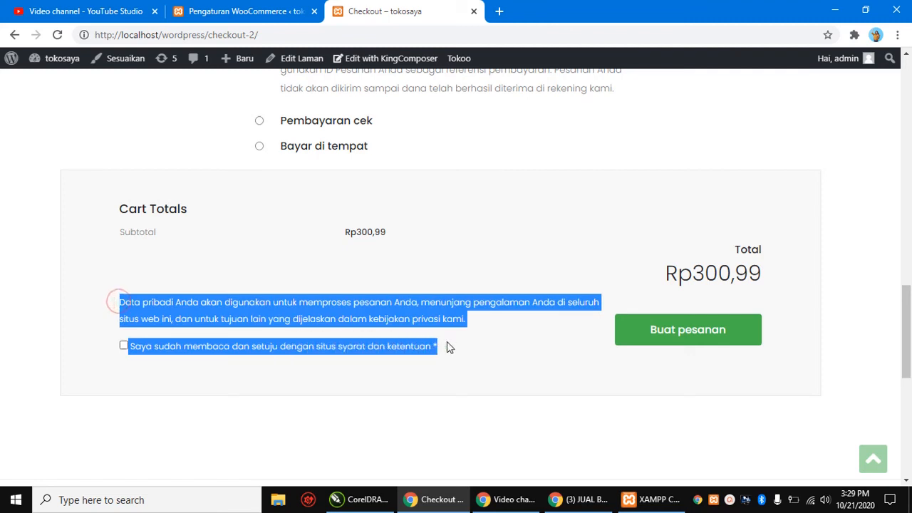
click(488, 359)
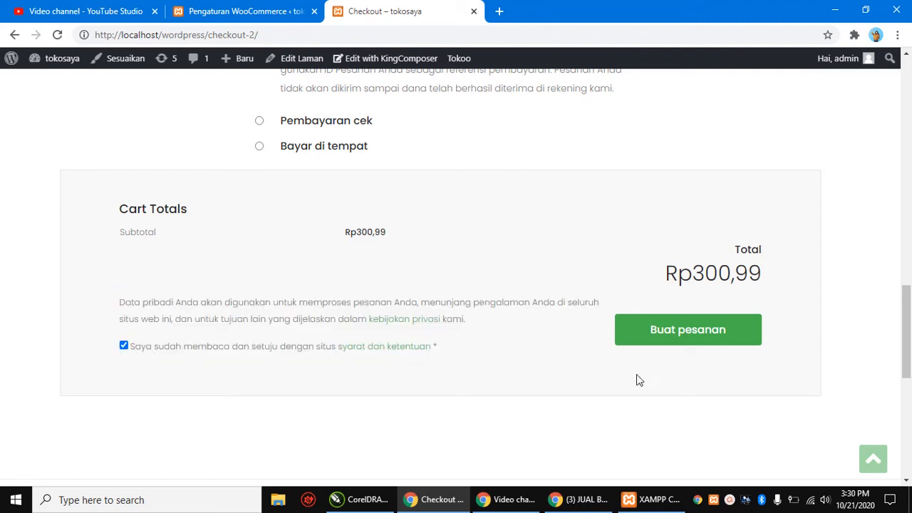
click(713, 340)
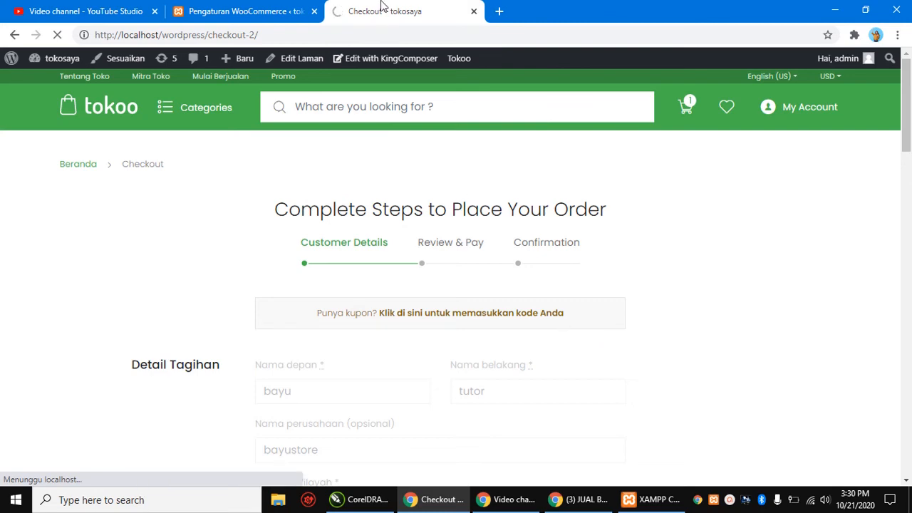
Step: Review the order-received page's date, email, Rp300,99 total and BCA bank details
scroll(605, 365, down, 3)
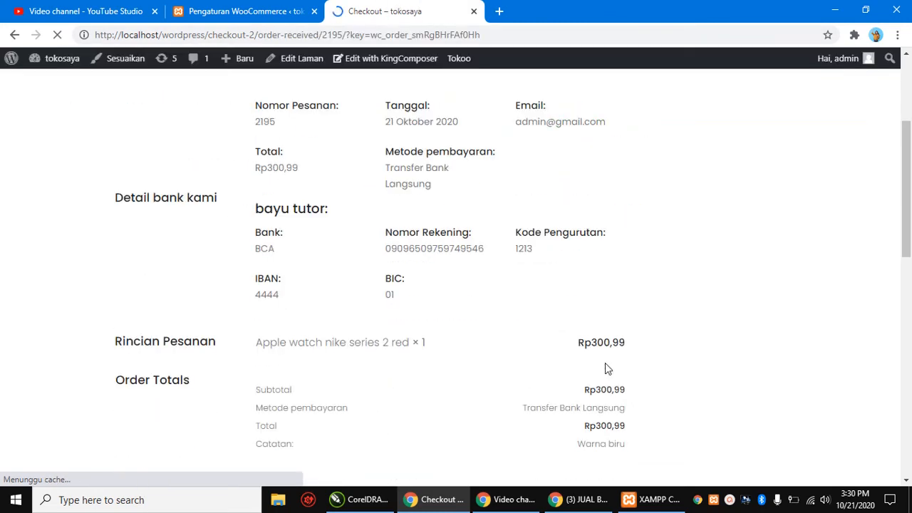
scroll(464, 107, up, 5)
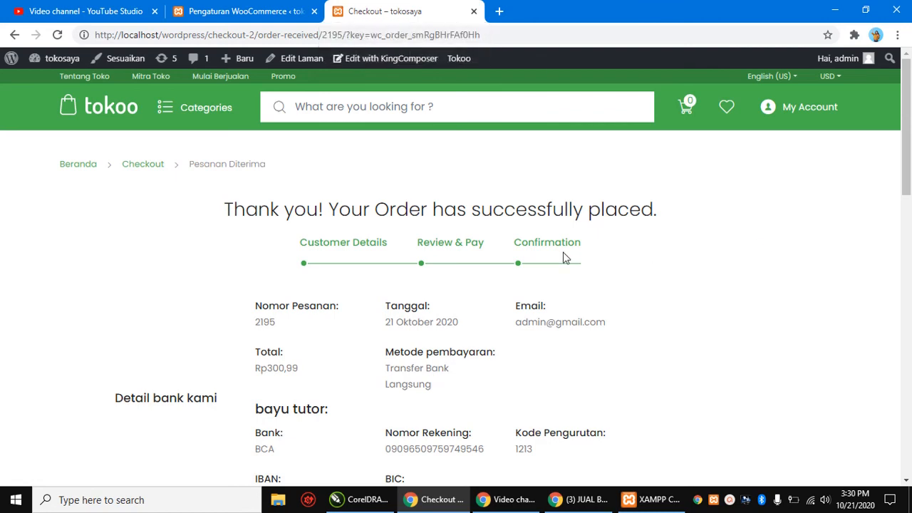
scroll(446, 278, down, 4)
scroll(446, 278, down, 7)
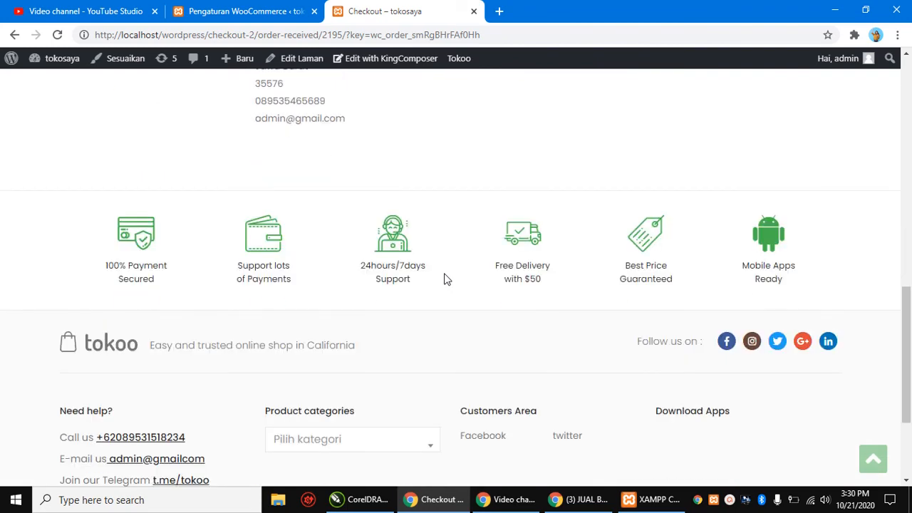
scroll(446, 278, up, 4)
scroll(444, 280, up, 4)
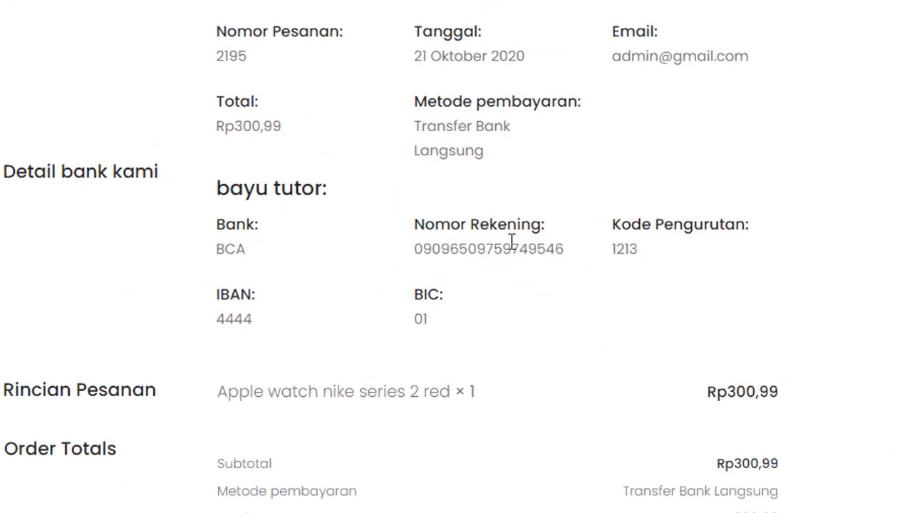
scroll(511, 242, up, 1)
scroll(511, 242, up, 3)
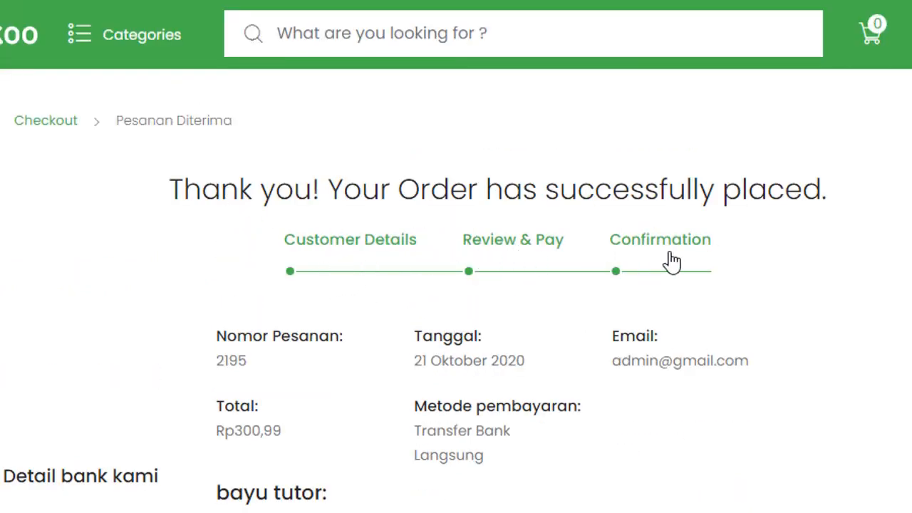
scroll(673, 261, down, 1)
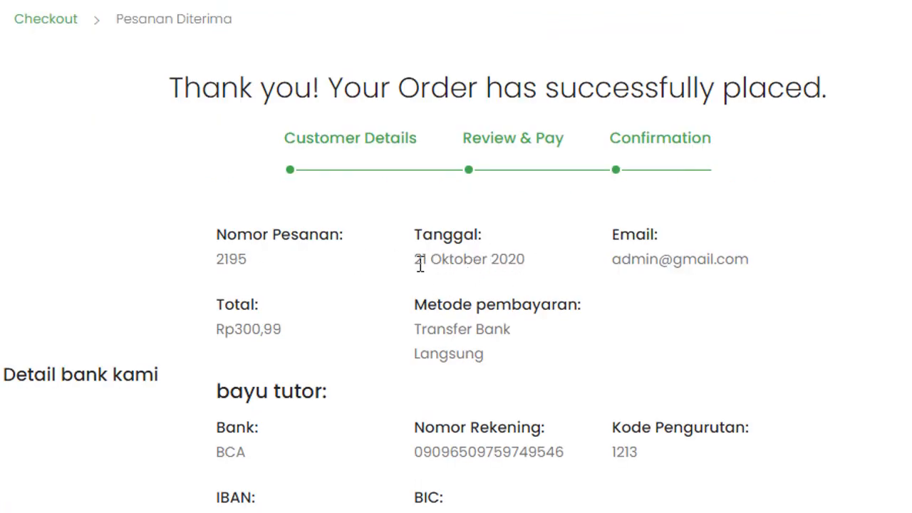
drag(418, 261, 531, 274)
click(529, 272)
scroll(474, 375, down, 2)
drag(29, 274, 193, 293)
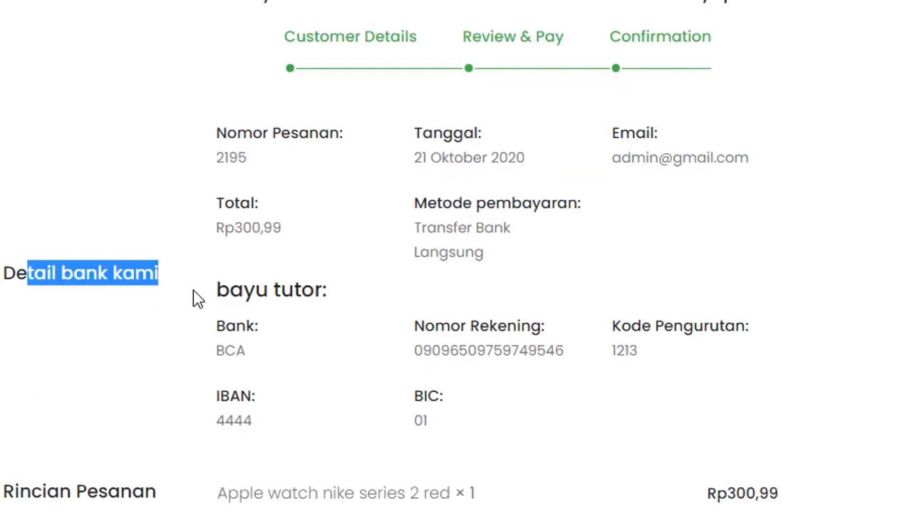
click(267, 288)
drag(4, 273, 167, 280)
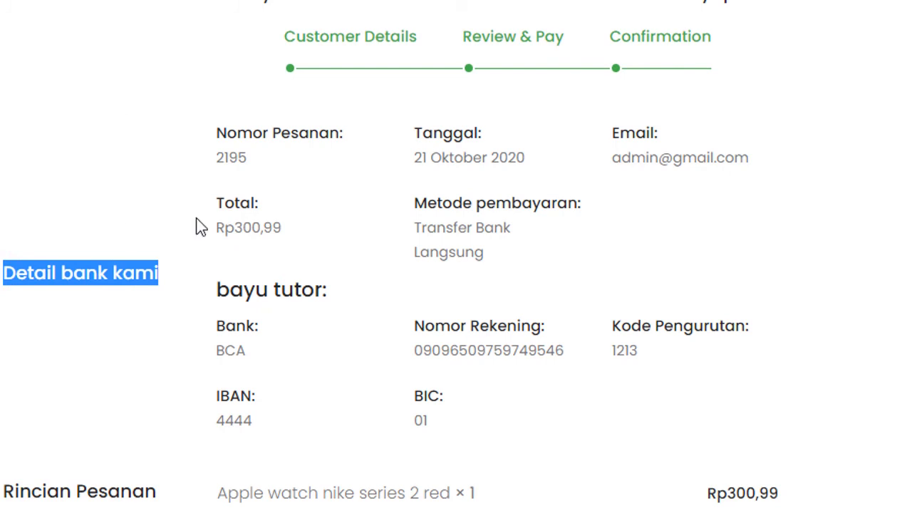
click(253, 292)
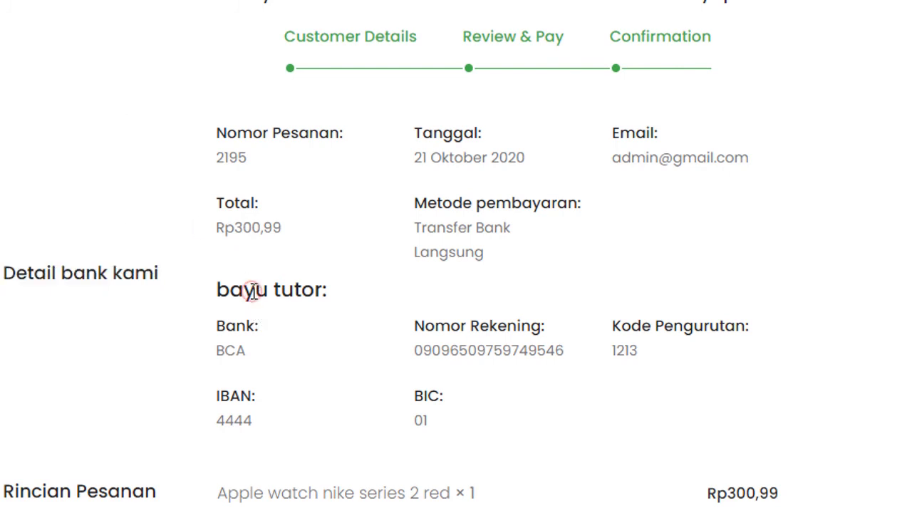
drag(216, 291, 337, 303)
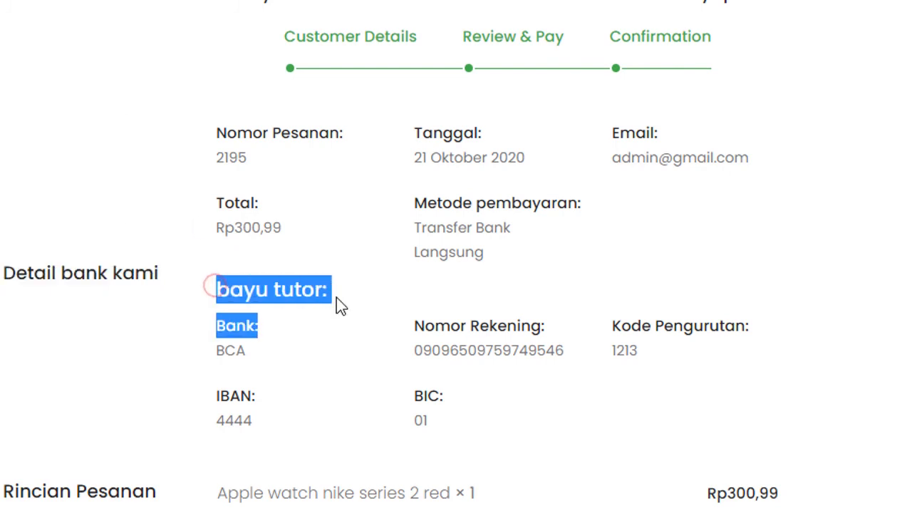
click(283, 300)
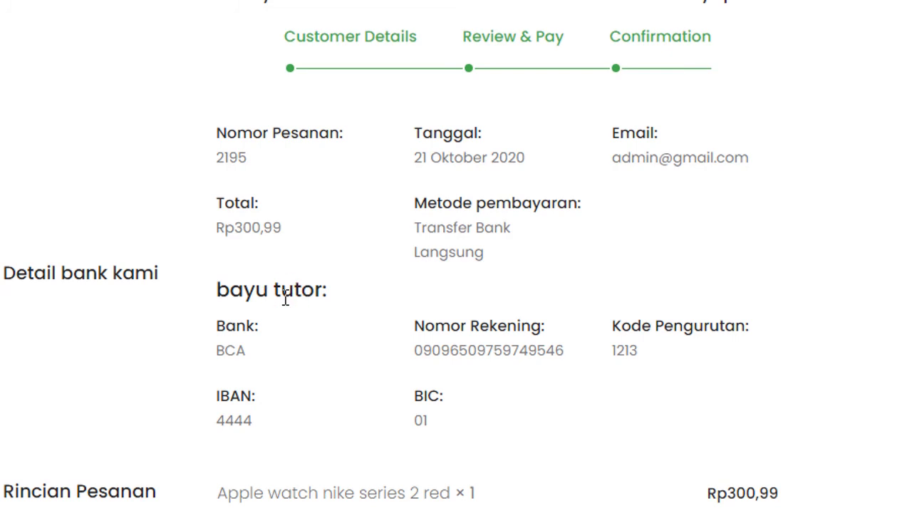
scroll(284, 299, down, 2)
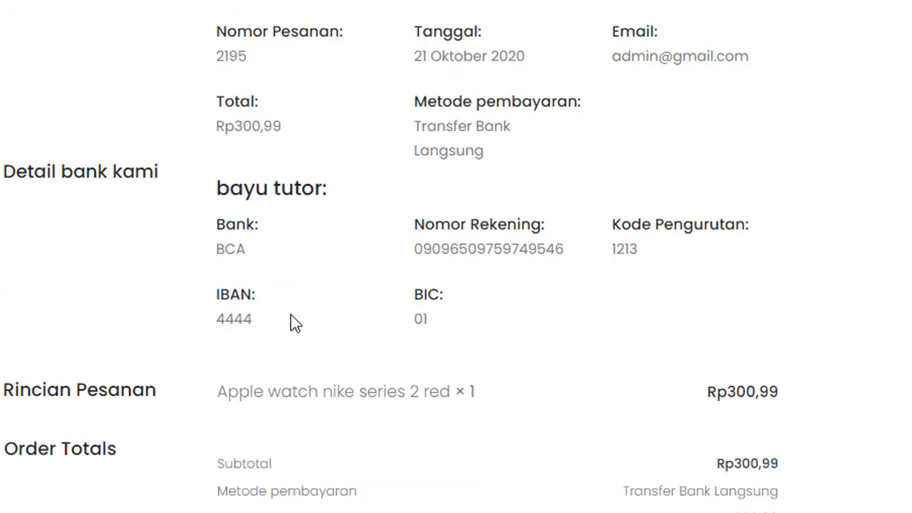
drag(225, 226, 264, 259)
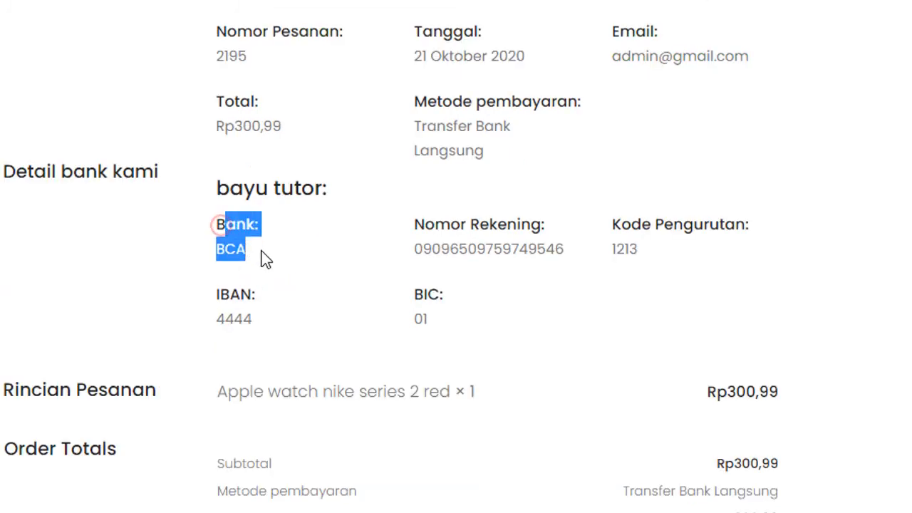
click(218, 214)
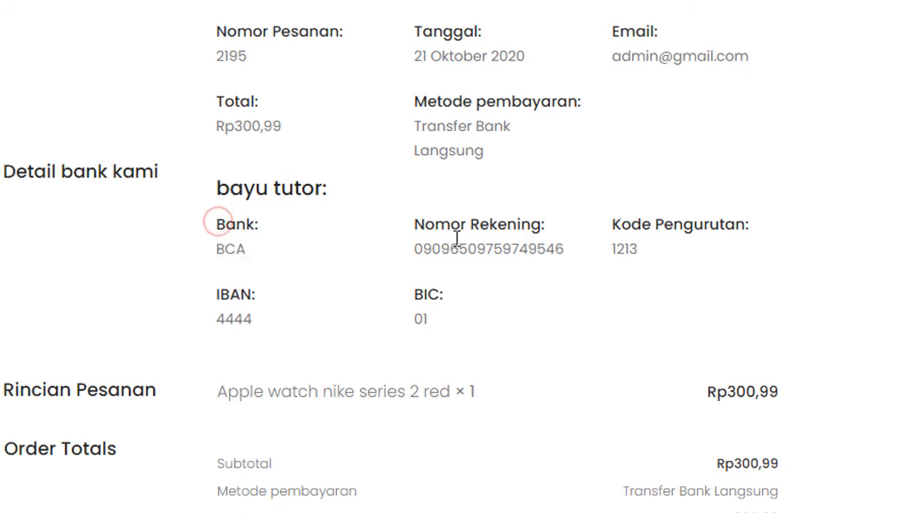
drag(416, 225, 571, 246)
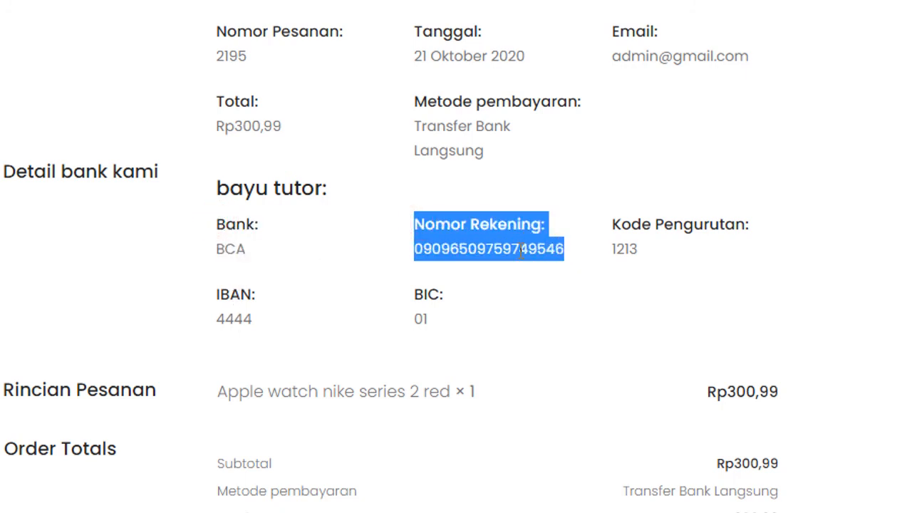
click(456, 254)
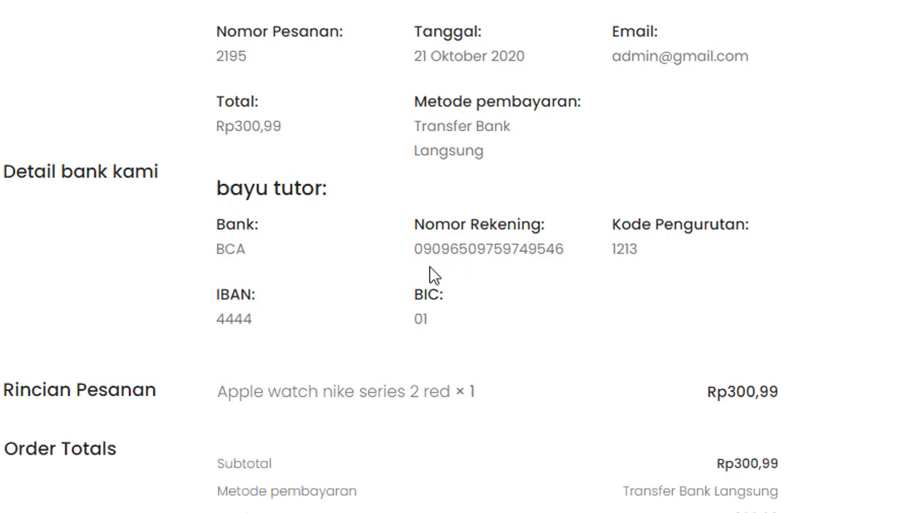
scroll(417, 260, up, 3)
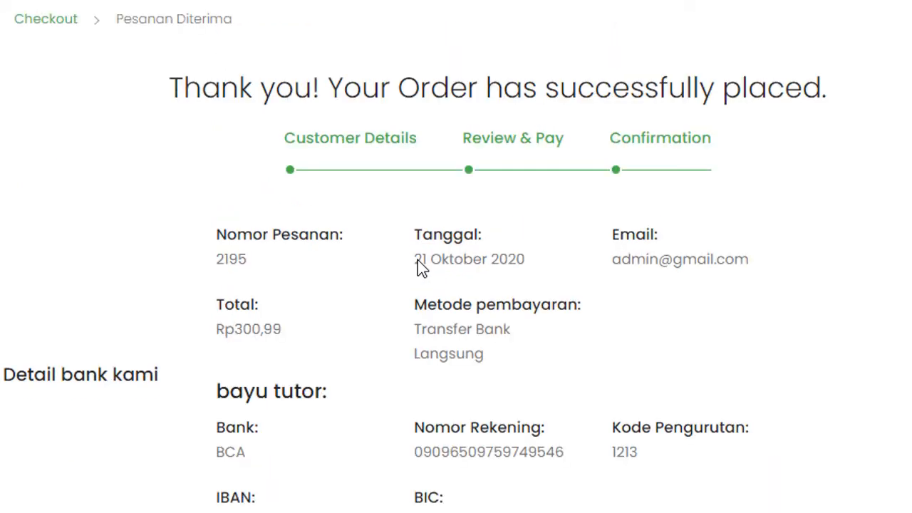
triple_click(294, 333)
scroll(458, 397, down, 3)
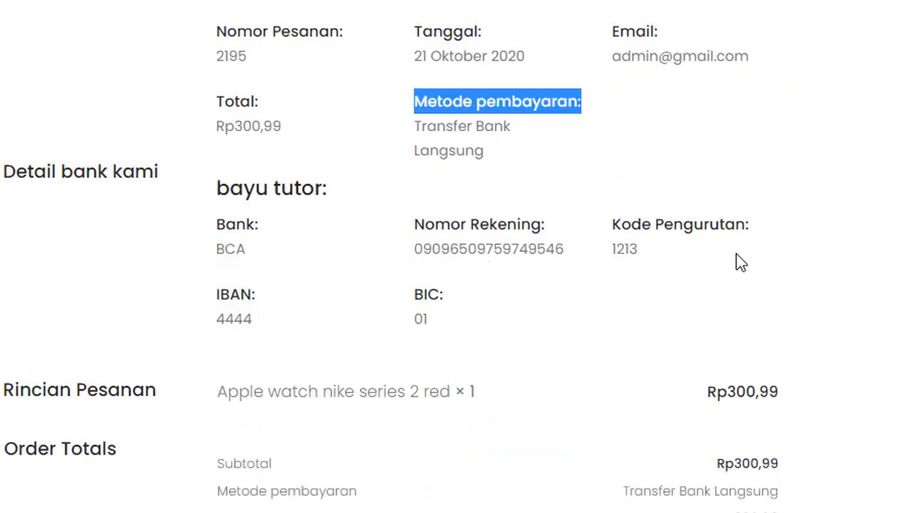
scroll(410, 414, down, 3)
scroll(349, 396, down, 3)
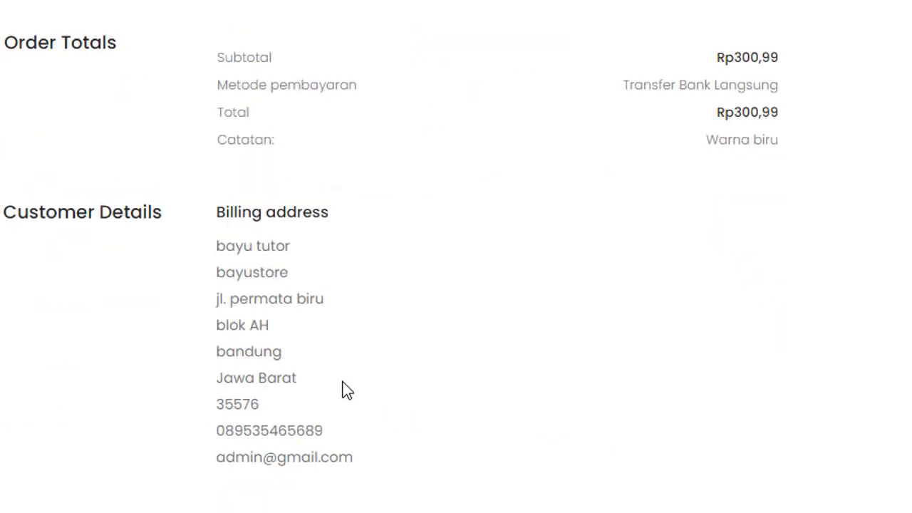
scroll(347, 391, up, 4)
drag(10, 288, 289, 336)
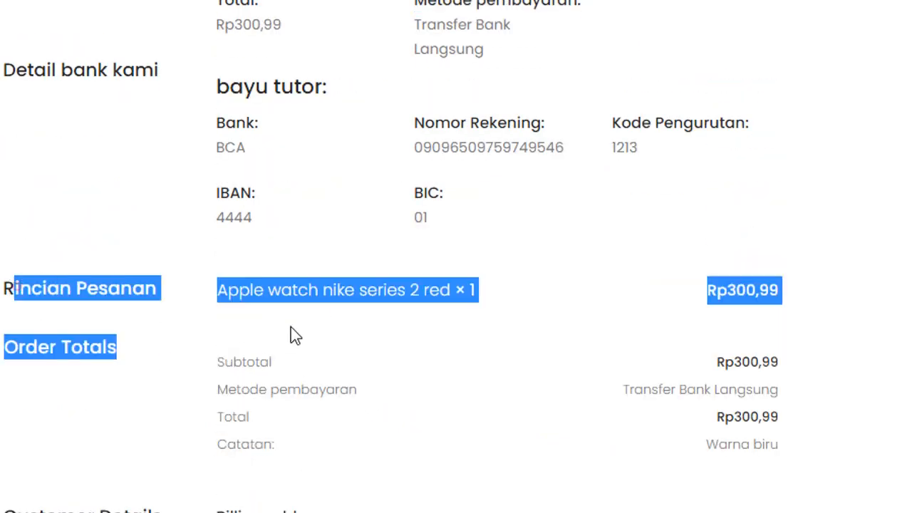
click(16, 285)
click(220, 368)
scroll(218, 368, down, 2)
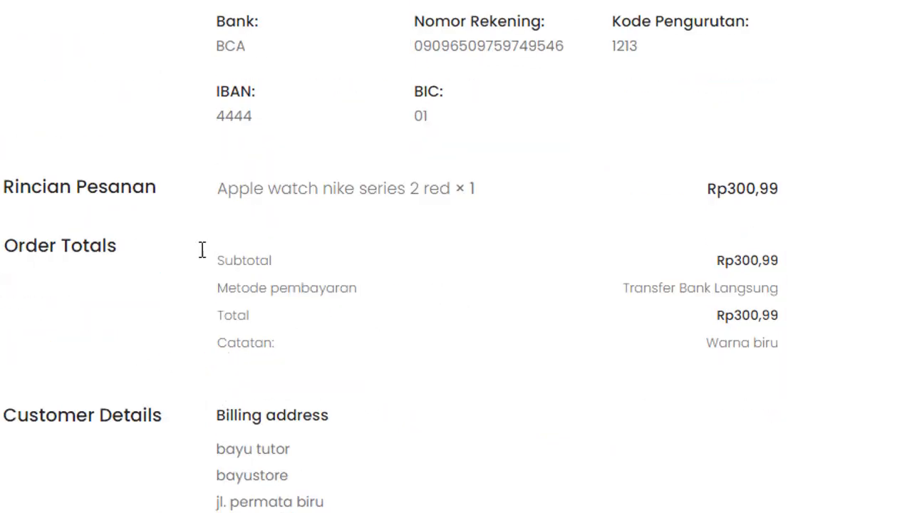
scroll(267, 375, down, 3)
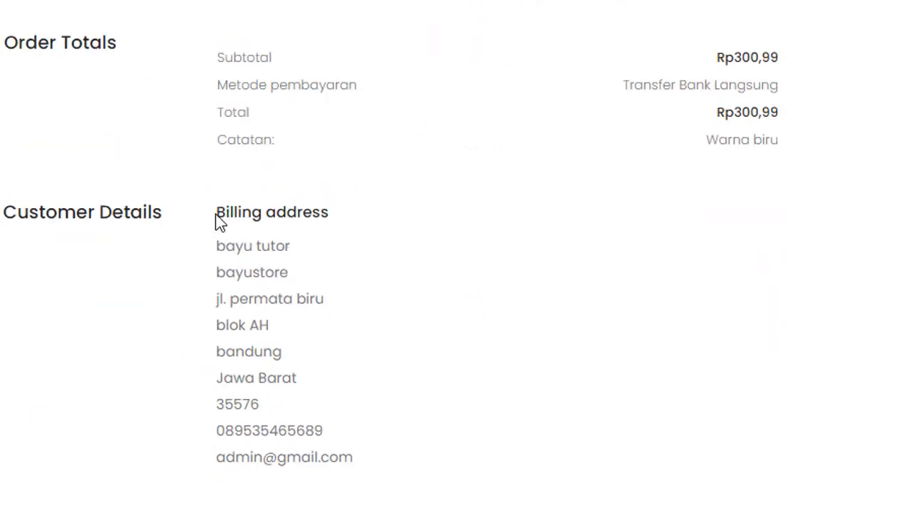
drag(215, 208, 406, 466)
click(493, 366)
drag(224, 404, 279, 403)
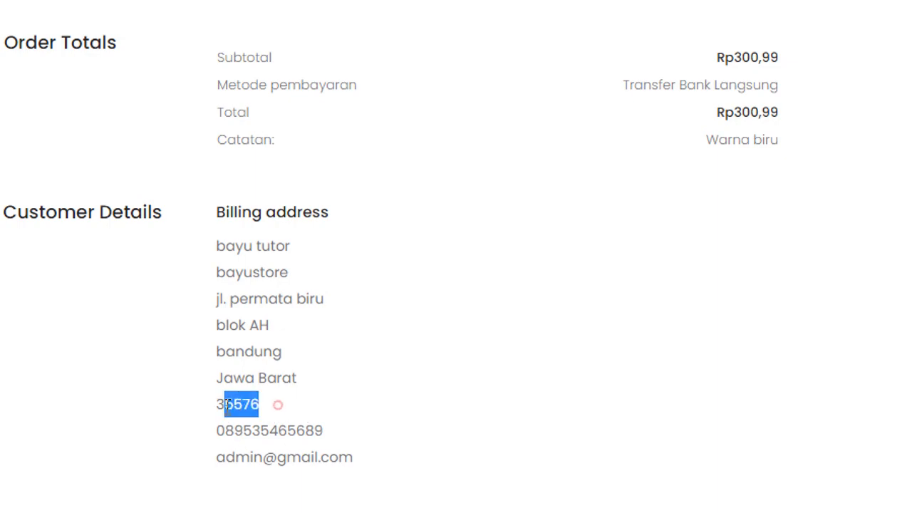
click(299, 461)
click(299, 427)
scroll(314, 442, down, 2)
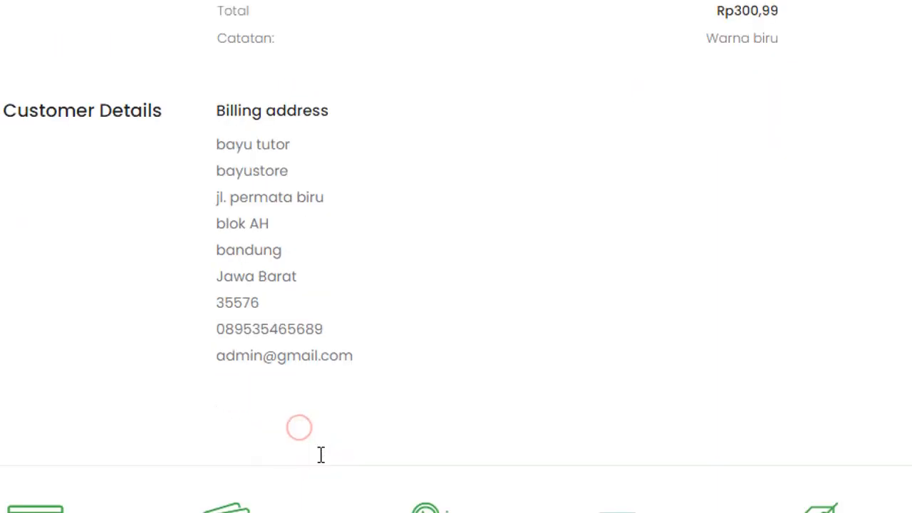
click(305, 351)
scroll(505, 378, up, 10)
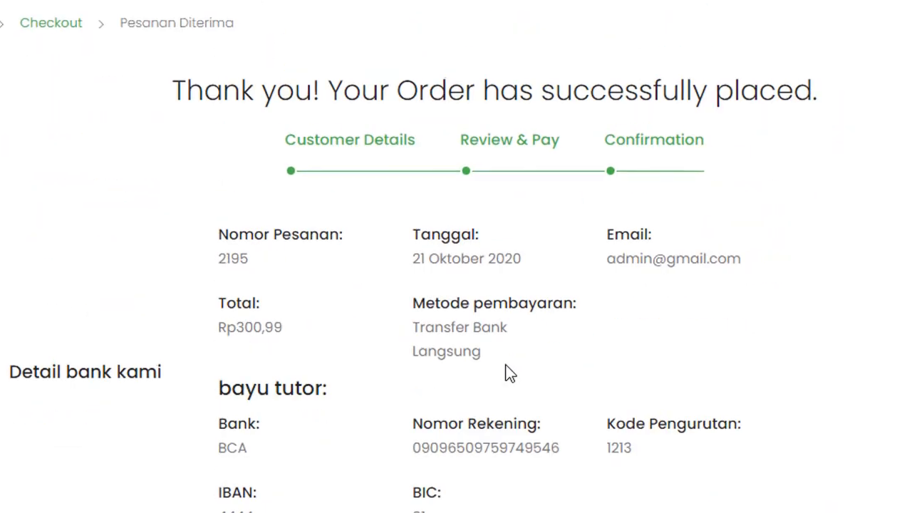